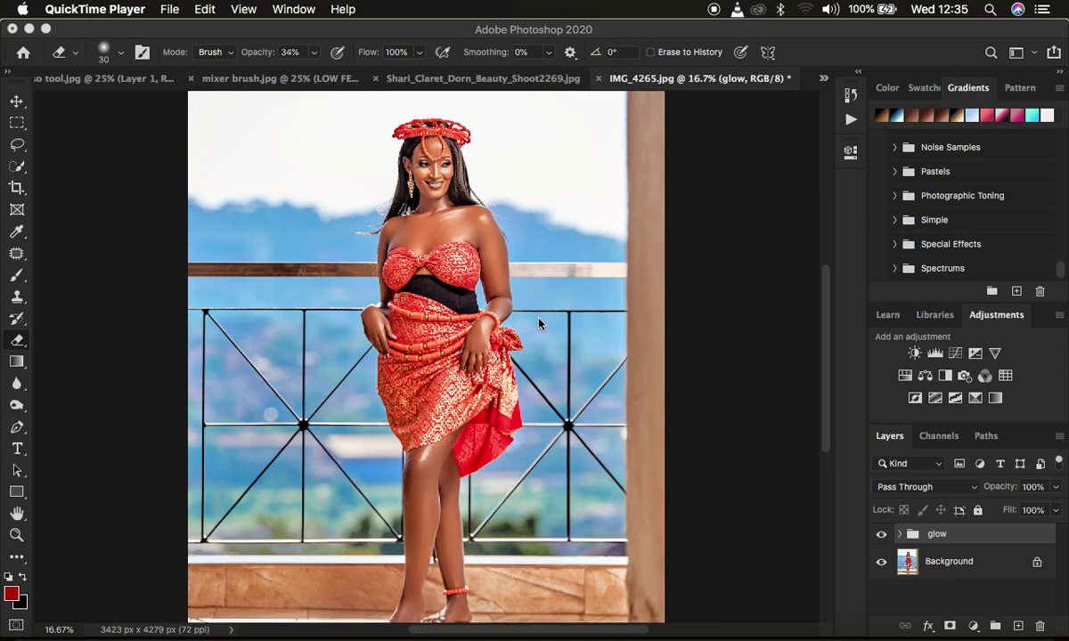
# Step: Zoom out and toggle the glow group to compare the portrait with and without it
pyautogui.click(699, 353)
pyautogui.press('super+minus')
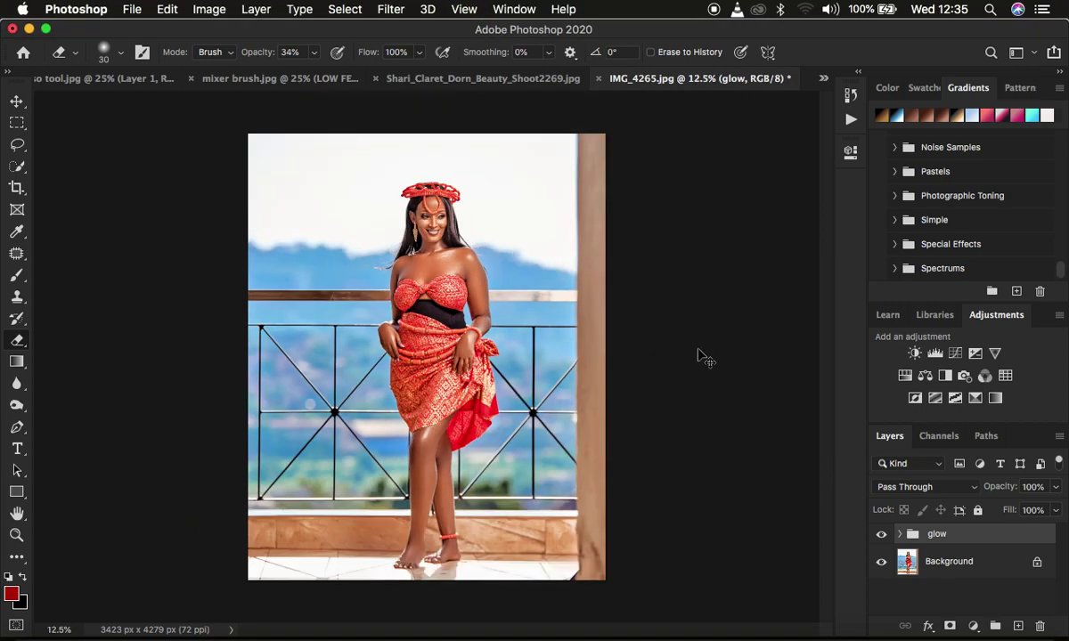
pyautogui.click(881, 534)
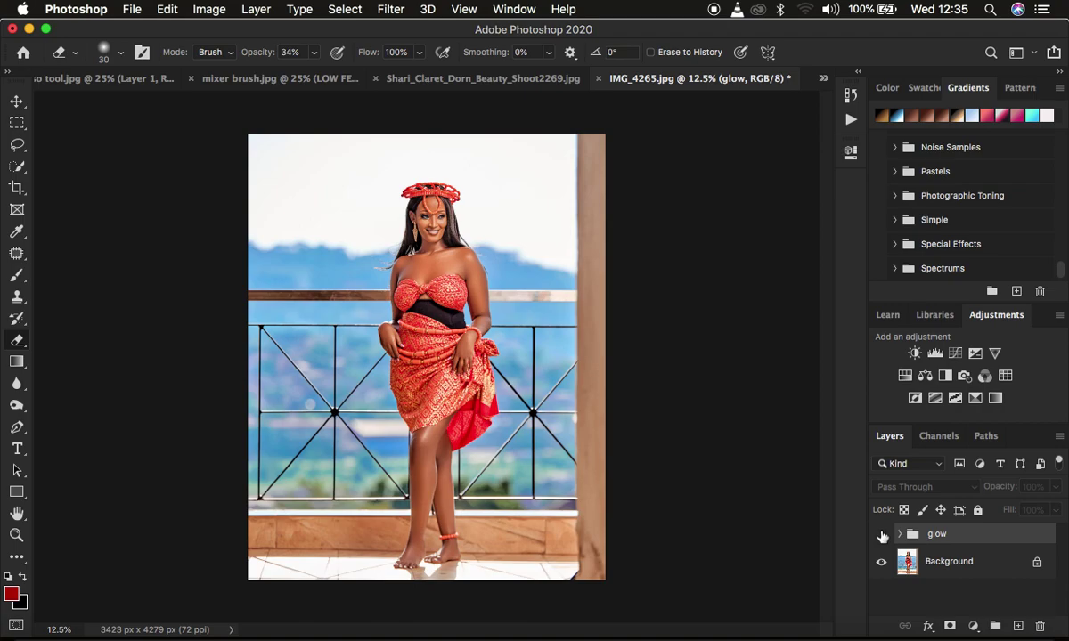
pyautogui.click(881, 534)
pyautogui.click(881, 533)
pyautogui.click(881, 533)
pyautogui.click(881, 534)
pyautogui.click(881, 534)
pyautogui.click(881, 534)
pyautogui.click(881, 534)
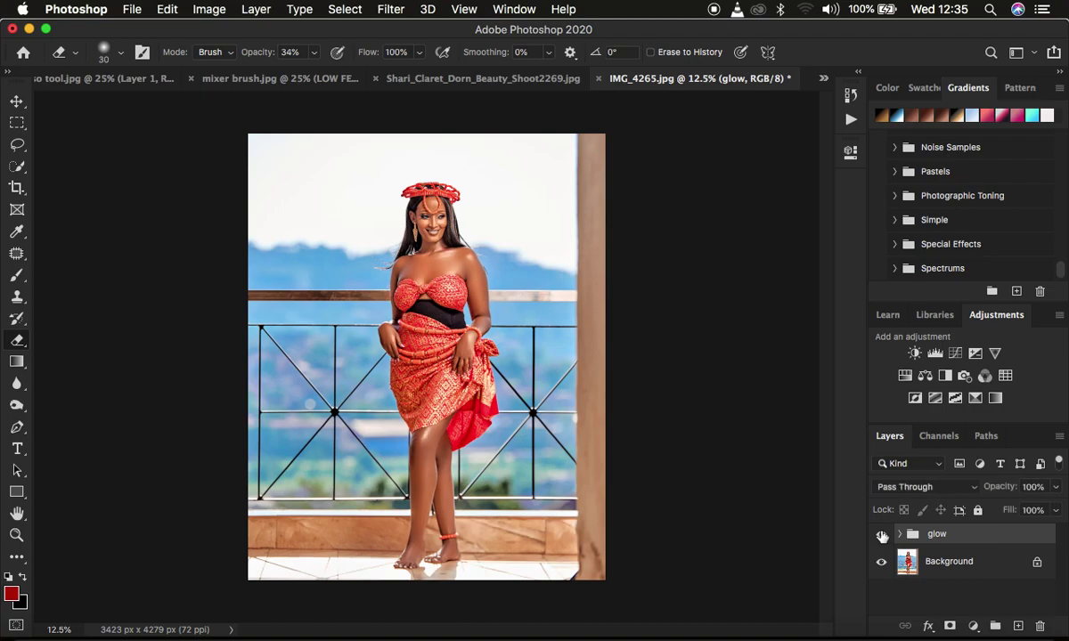
pyautogui.click(881, 534)
pyautogui.click(881, 534)
# Step: Delete the glow group, pick the Lasso tool, and add a Curves adjustment layer
pyautogui.press('Delete')
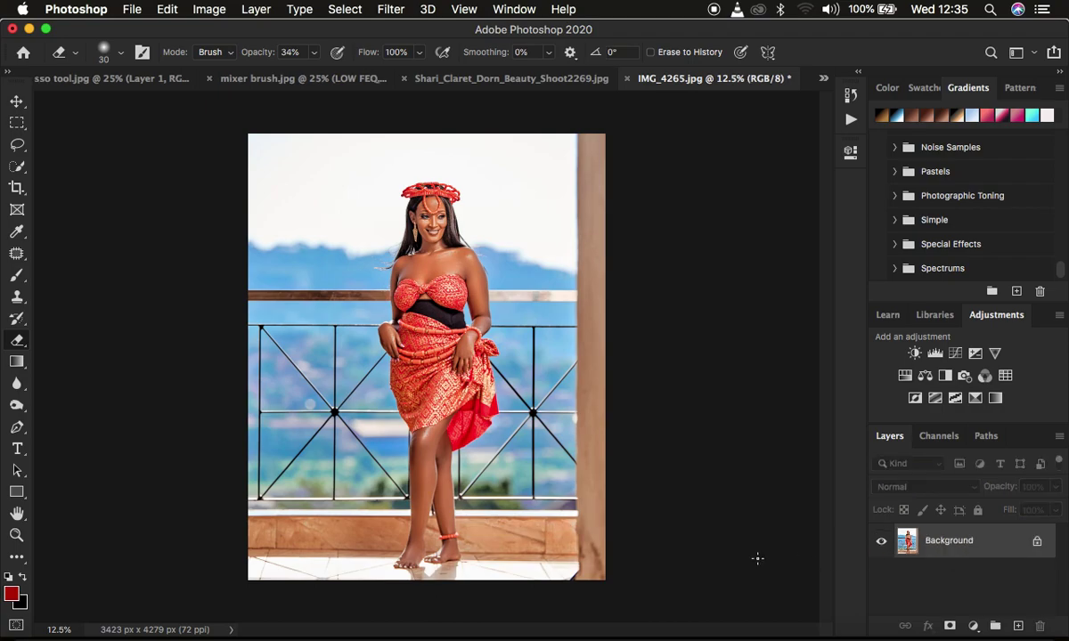
pyautogui.click(17, 144)
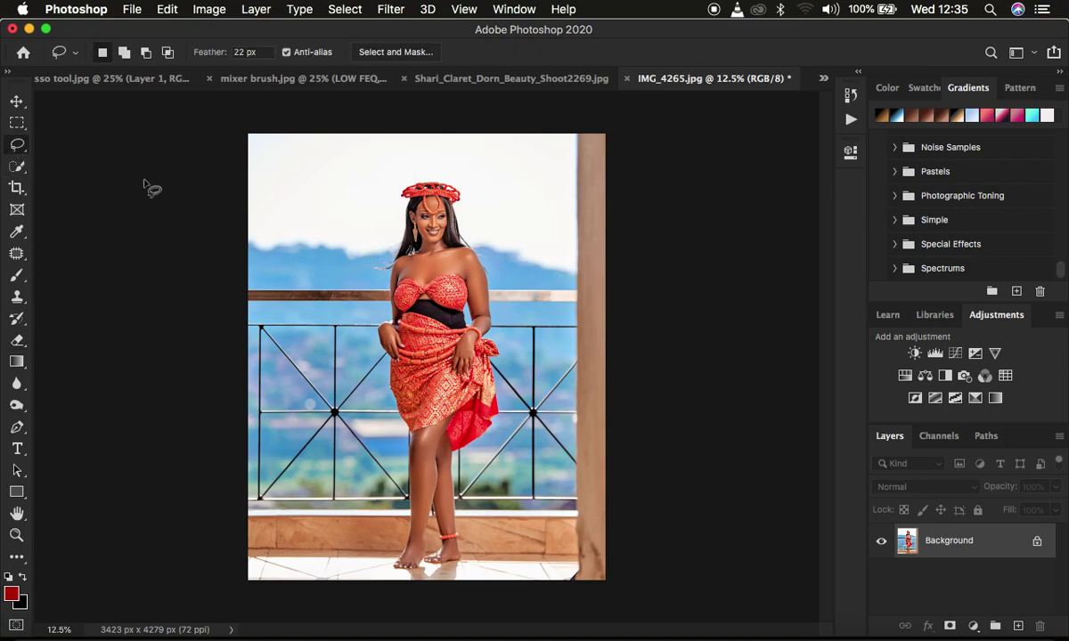
pyautogui.click(974, 627)
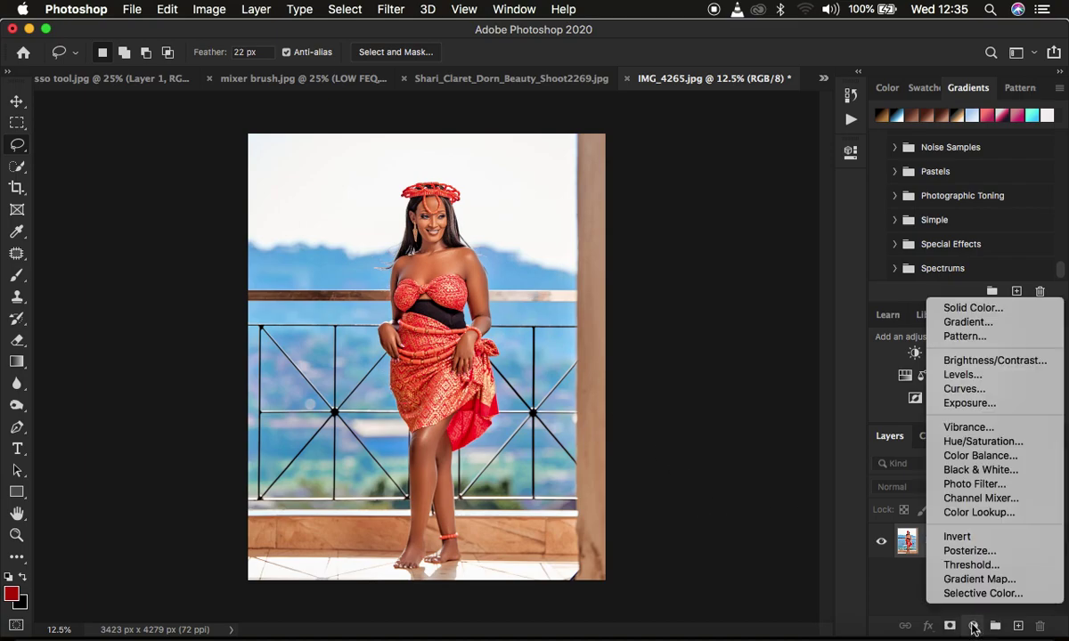
pyautogui.click(964, 389)
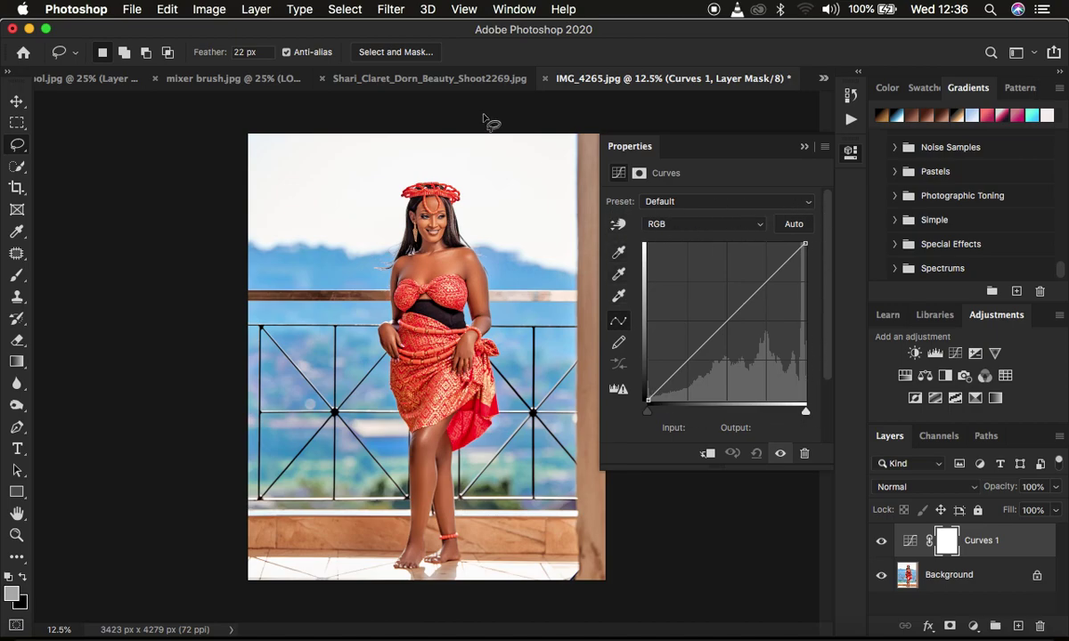
# Step: Open Select > Color Range, leaving Select on Sampled Colors and the preview on Quick Mask
pyautogui.click(347, 11)
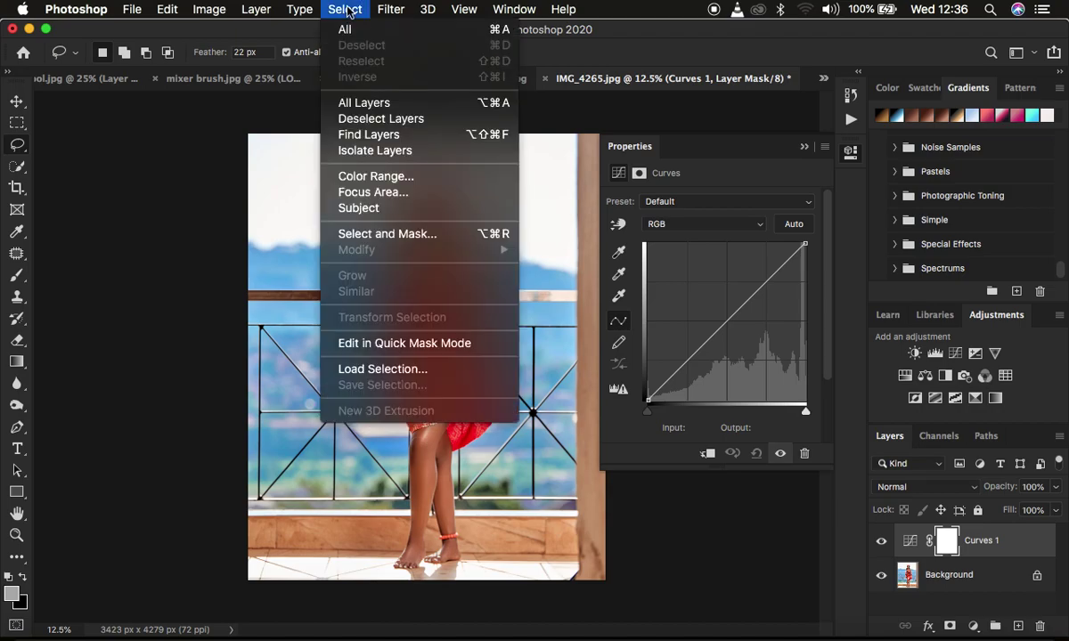
pyautogui.click(375, 177)
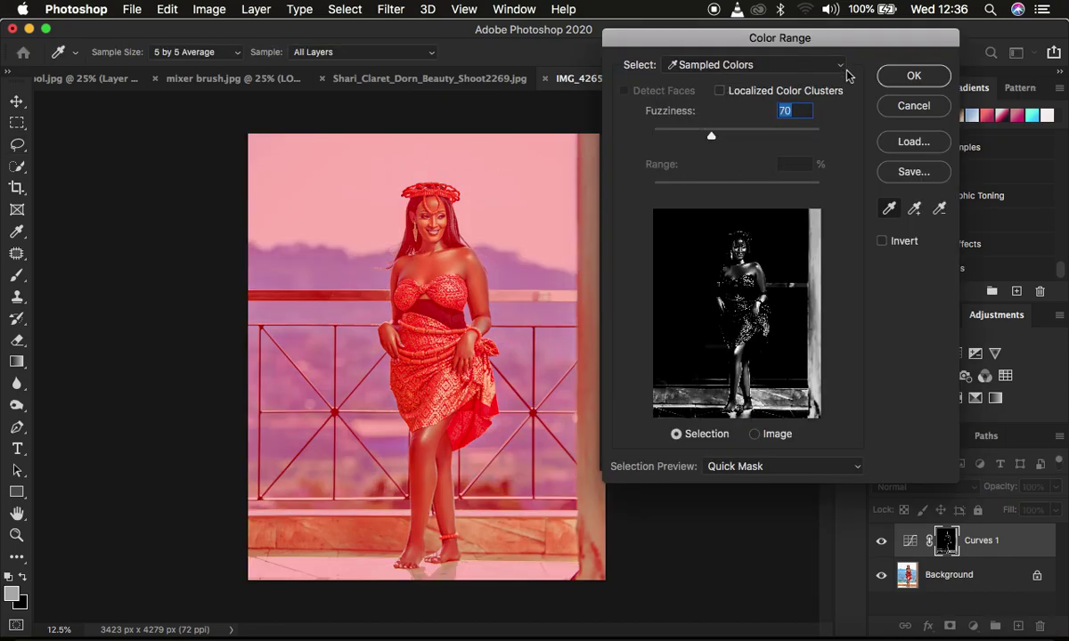
pyautogui.click(710, 72)
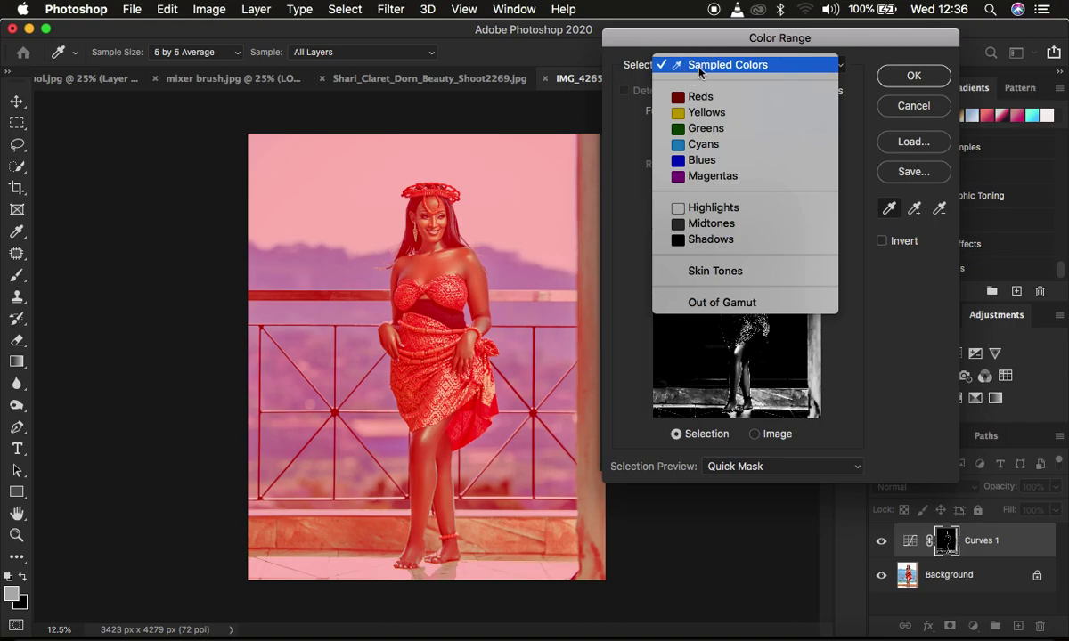
pyautogui.click(702, 72)
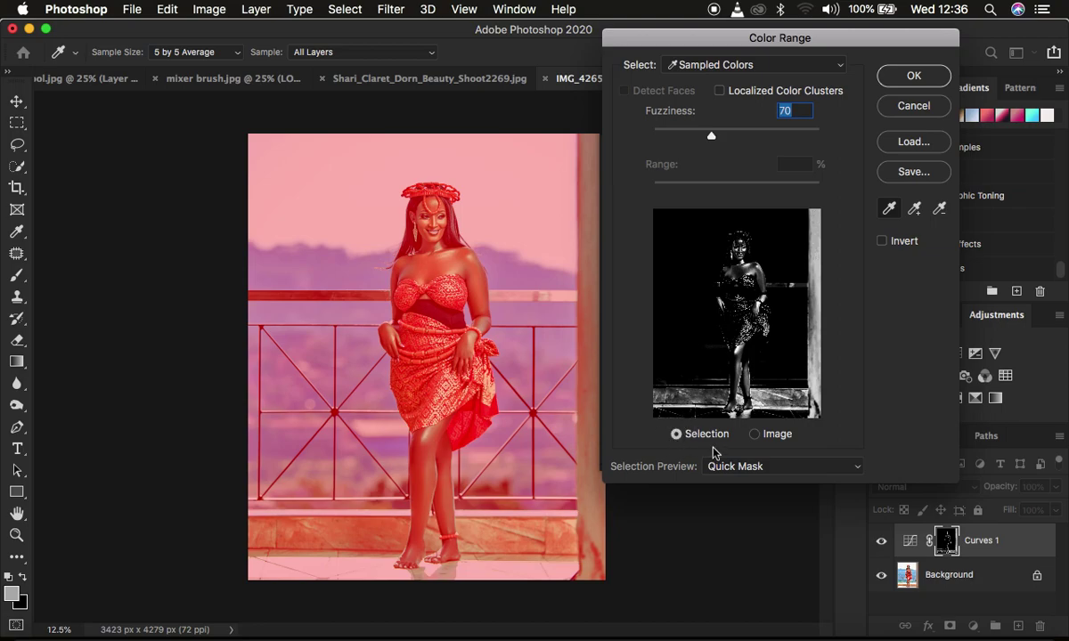
pyautogui.click(742, 467)
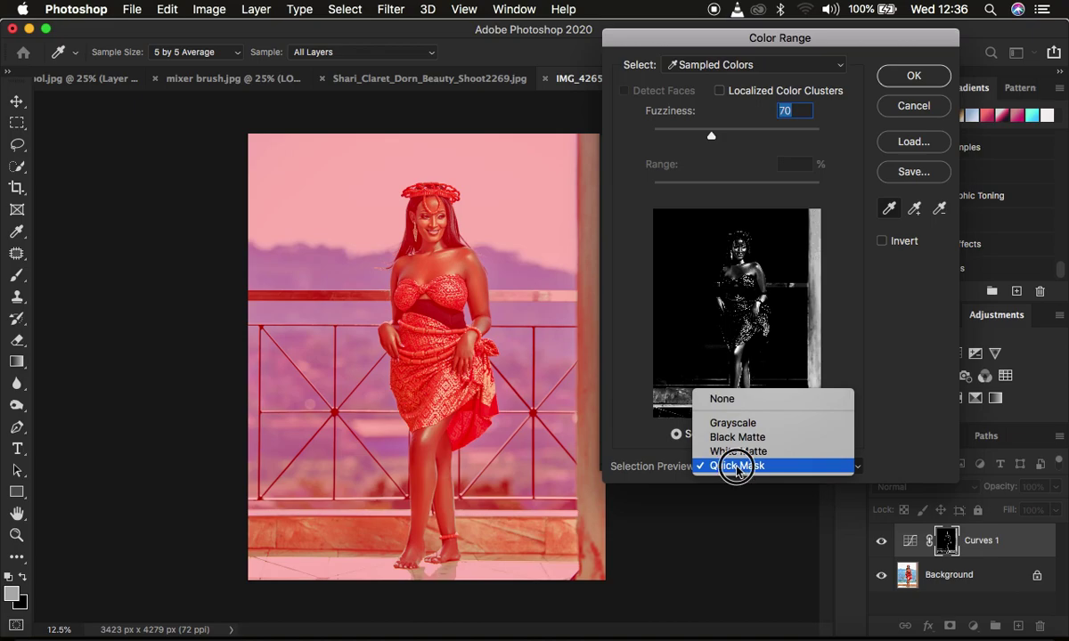
pyautogui.click(737, 466)
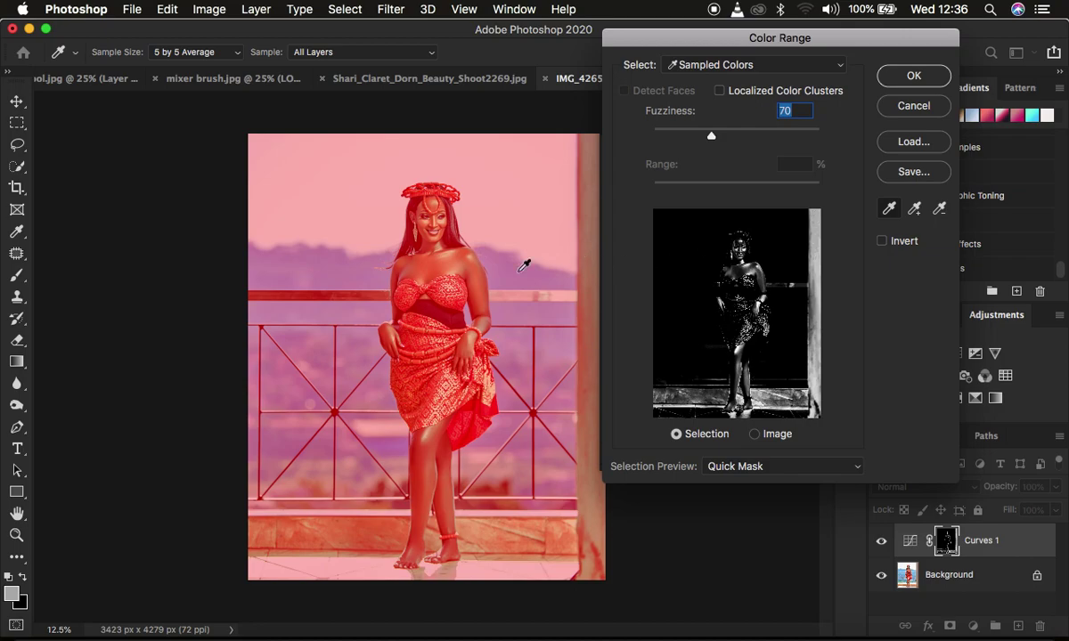
# Step: Zoom in and sample the skin colour from the model's shoulder and leg
pyautogui.press('super+plus')
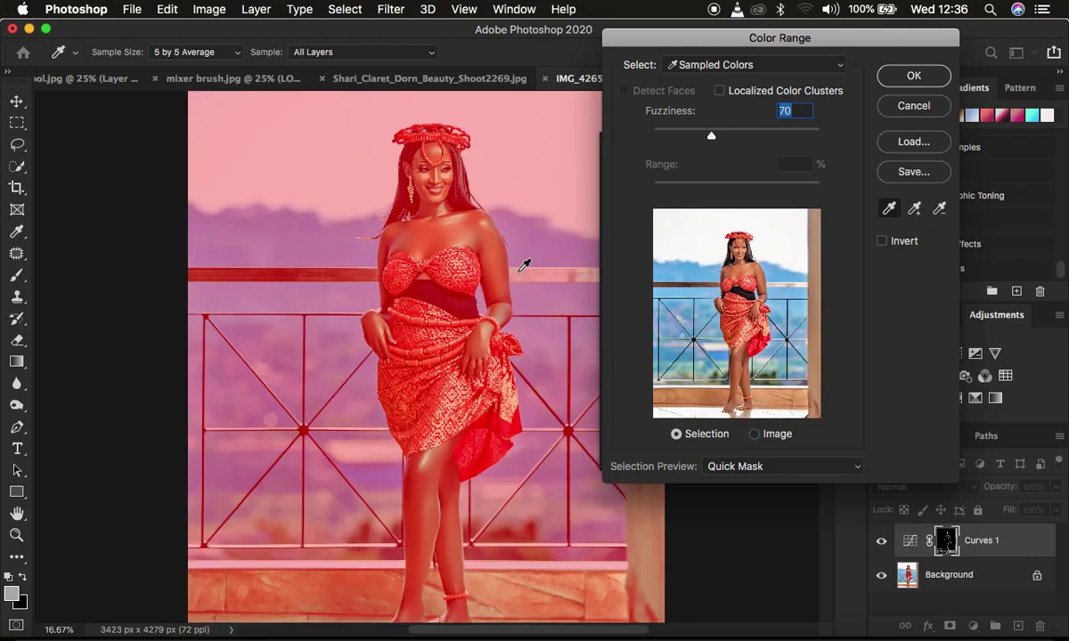
pyautogui.press('super+plus')
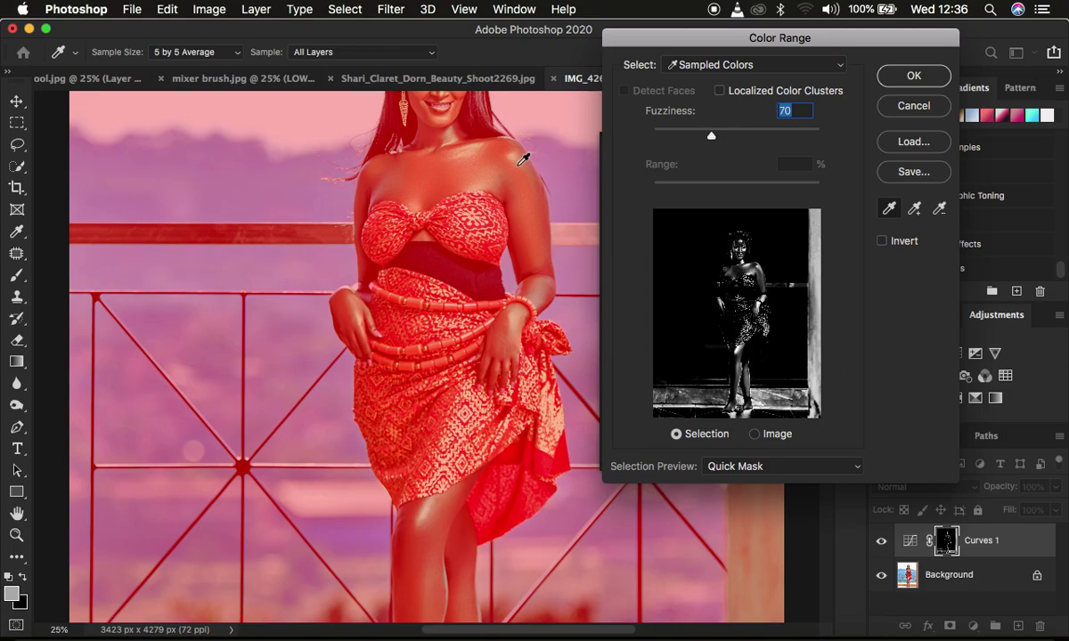
pyautogui.click(887, 210)
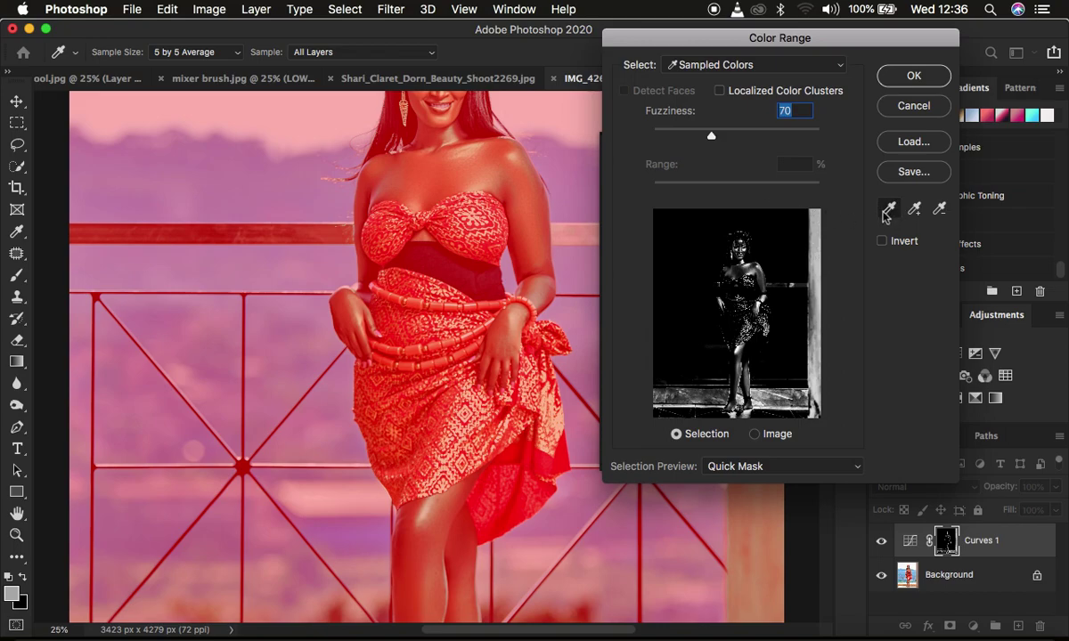
pyautogui.click(516, 153)
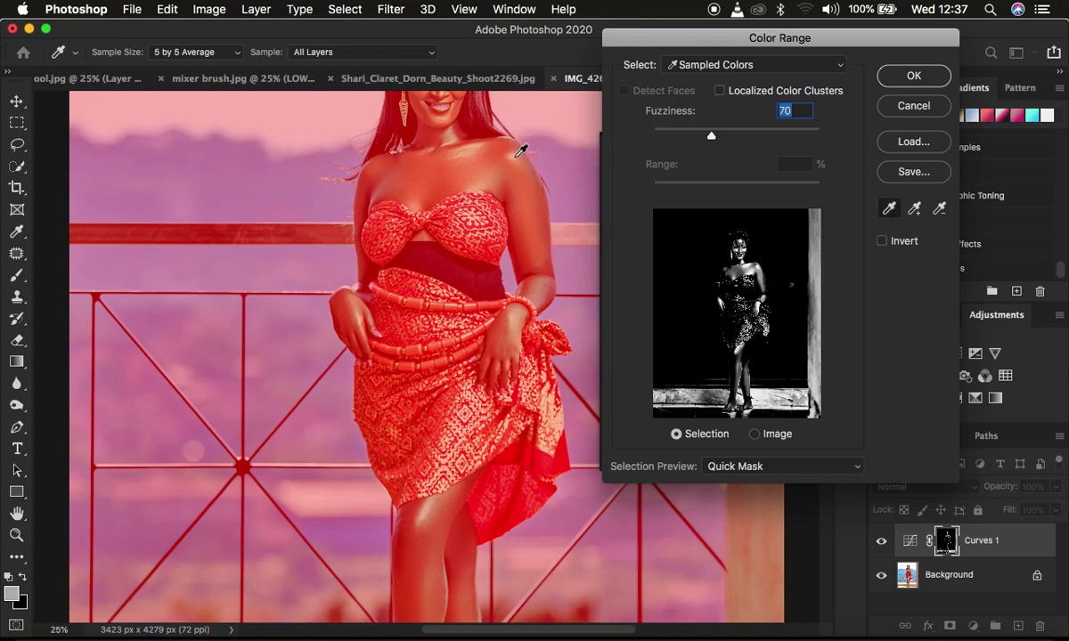
pyautogui.click(517, 154)
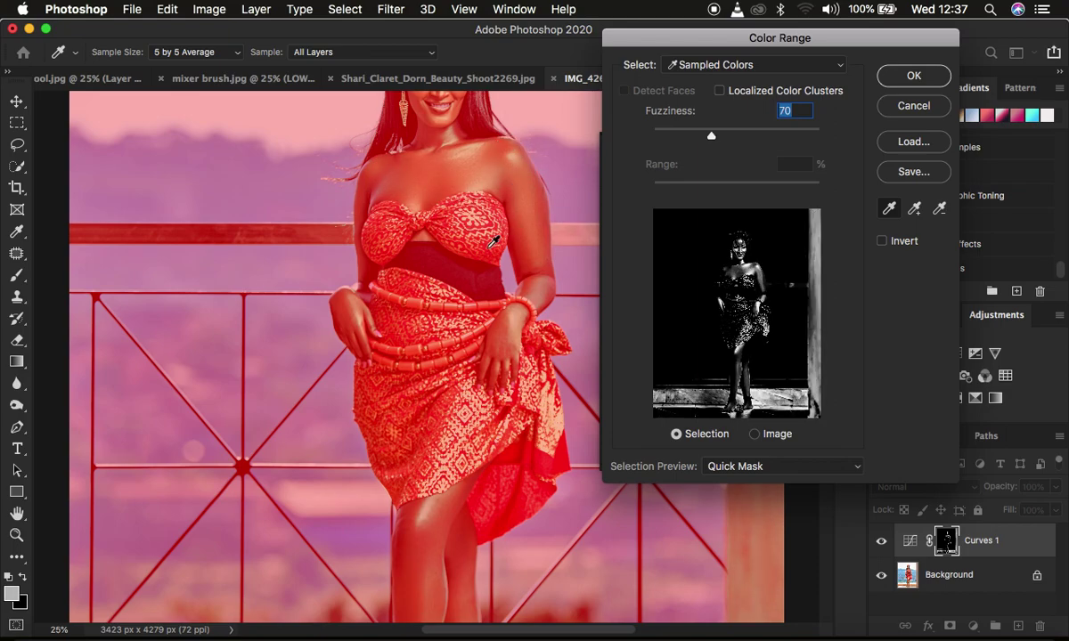
pyautogui.click(425, 508)
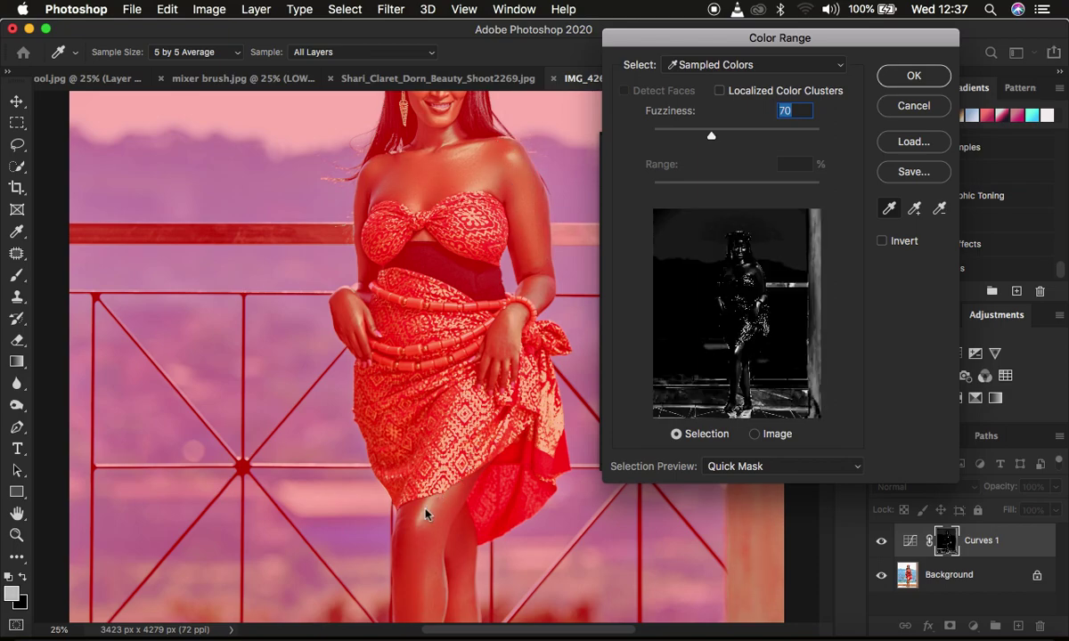
pyautogui.click(428, 508)
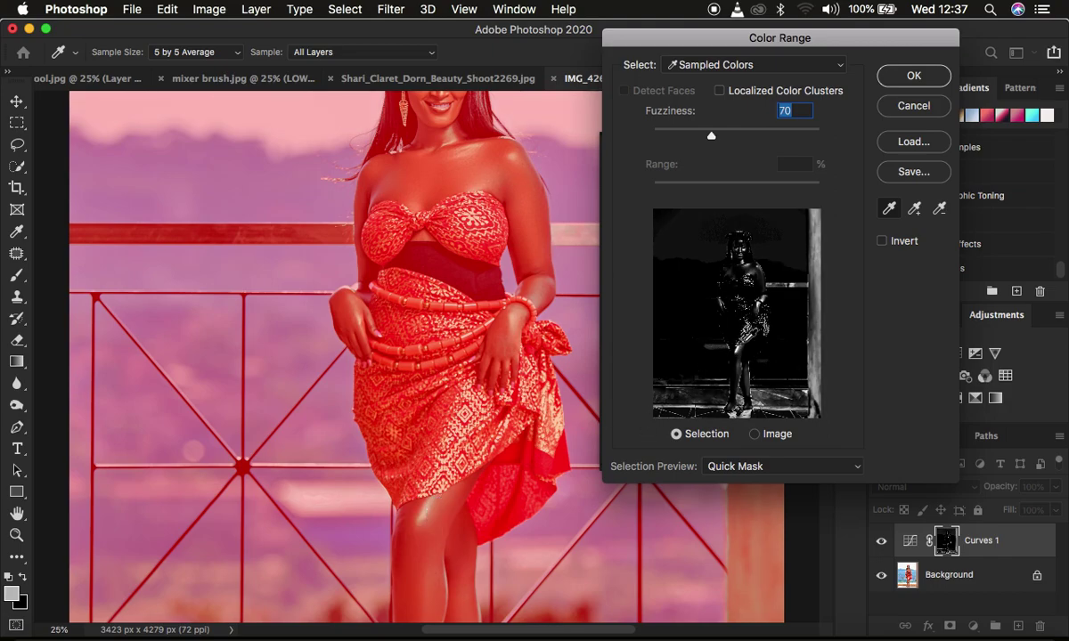
pyautogui.click(427, 512)
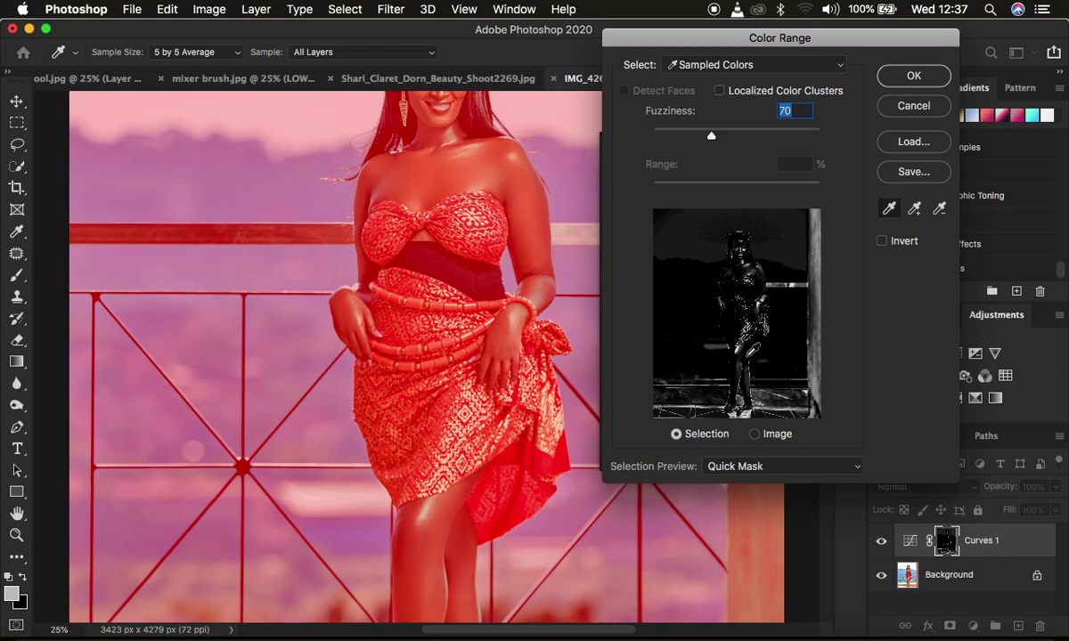
# Step: Check the full-colour image while zooming closer on the body and back out
pyautogui.press('super')
pyautogui.press('super+equal')
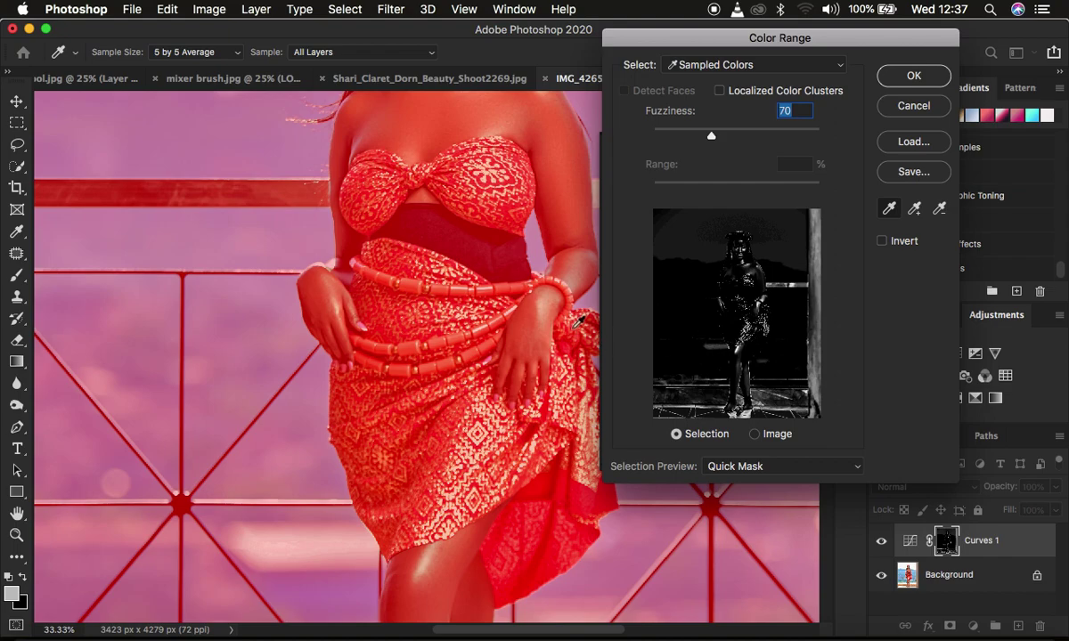
pyautogui.press('super')
pyautogui.press('super+minus')
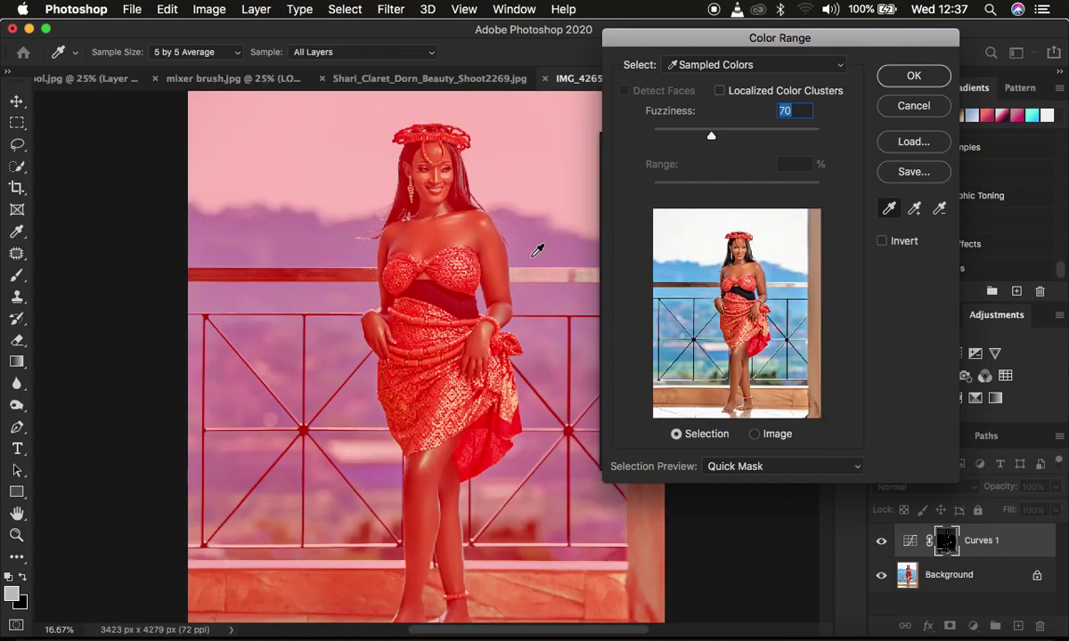
# Step: Adjust Color Range Fuzziness from 26 back up to 71 and accept the selection
pyautogui.moveTo(711, 139); pyautogui.dragTo(675, 138)
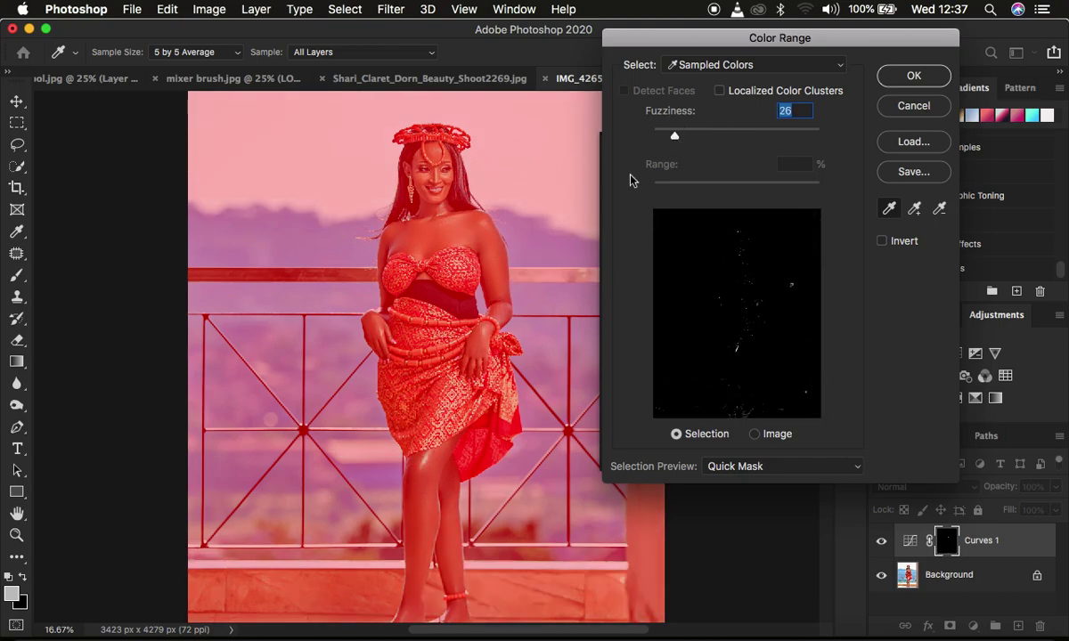
pyautogui.moveTo(675, 136); pyautogui.dragTo(713, 137)
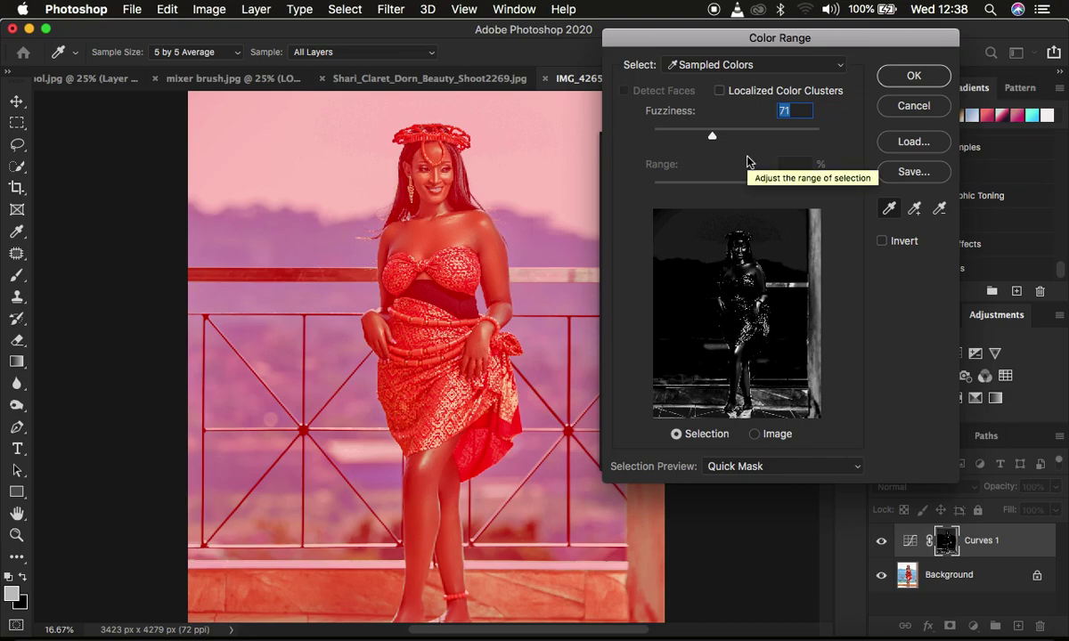
pyautogui.click(905, 78)
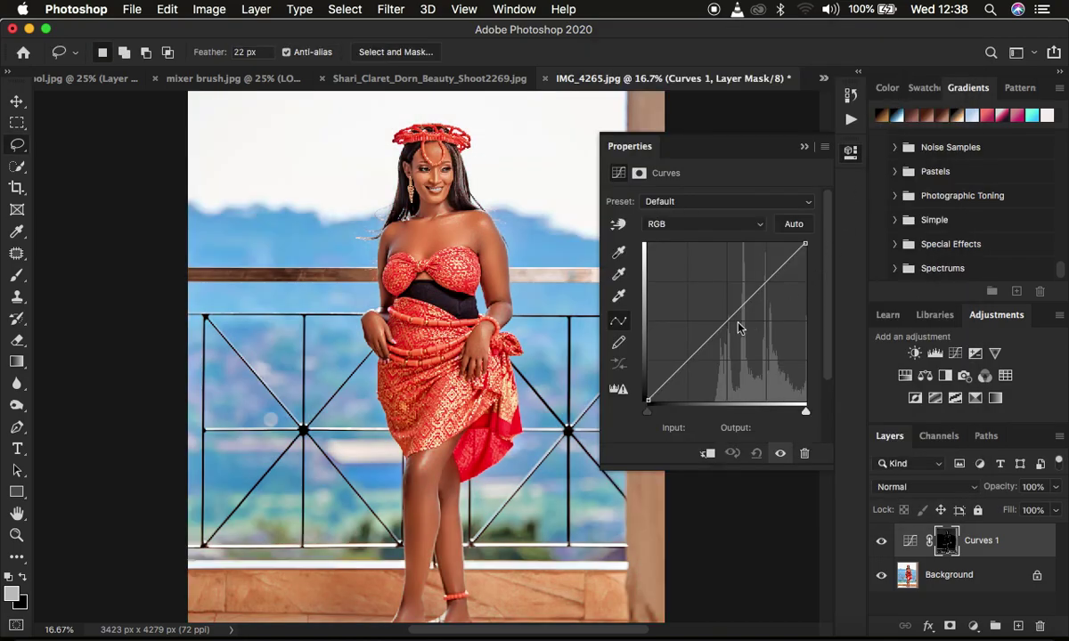
# Step: Lift the RGB curve to output 140 at input 126 and compare Curves 1 on and off
pyautogui.click(728, 321)
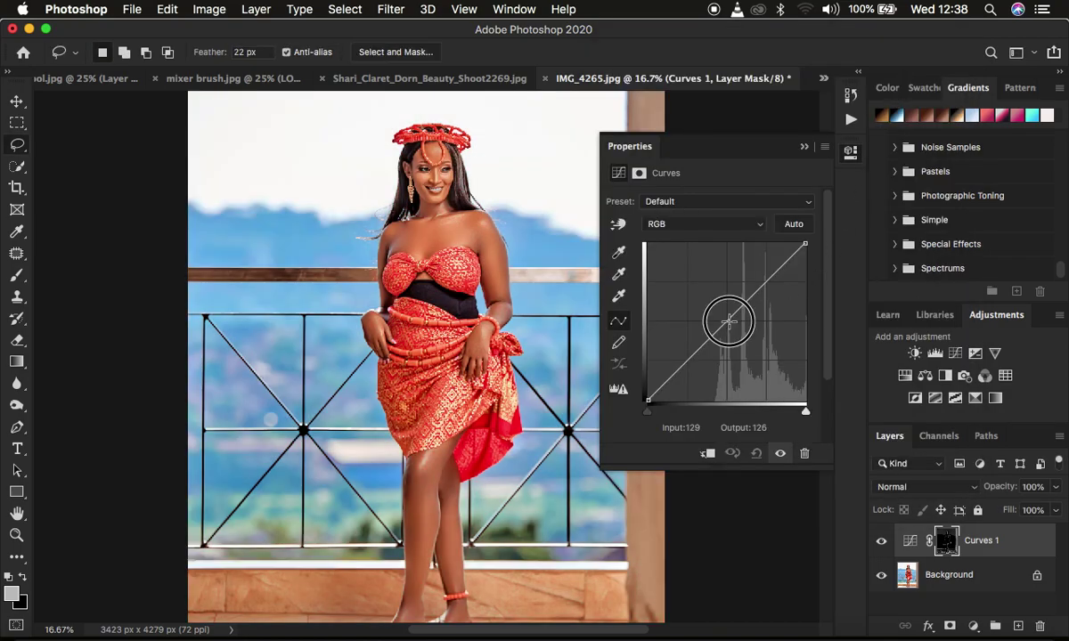
pyautogui.moveTo(728, 321); pyautogui.dragTo(727, 314)
pyautogui.click(882, 541)
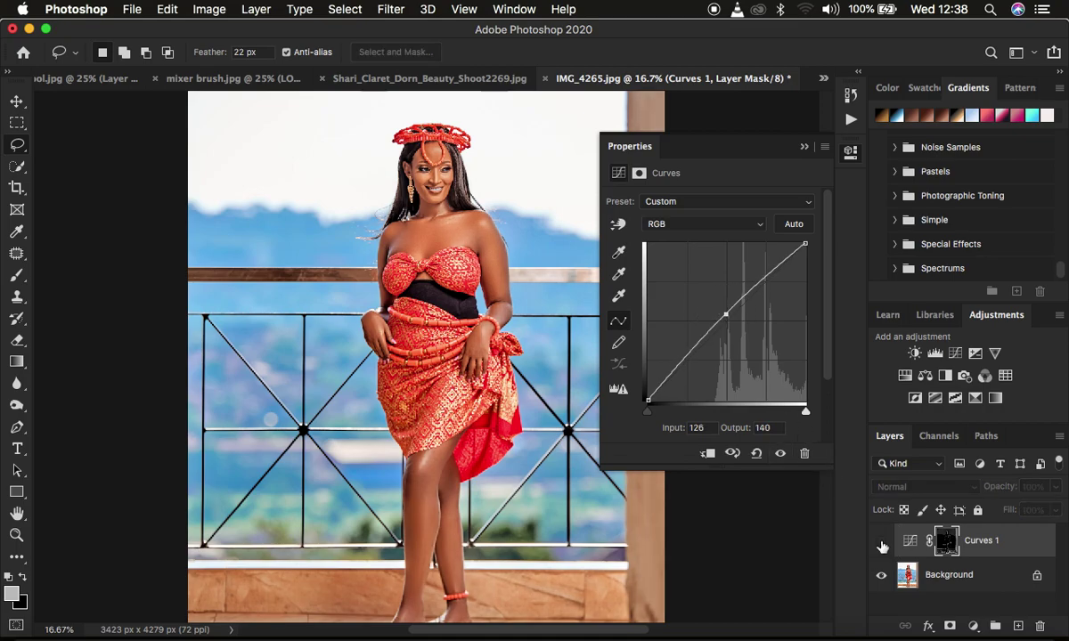
pyautogui.click(882, 540)
pyautogui.click(882, 540)
pyautogui.click(882, 540)
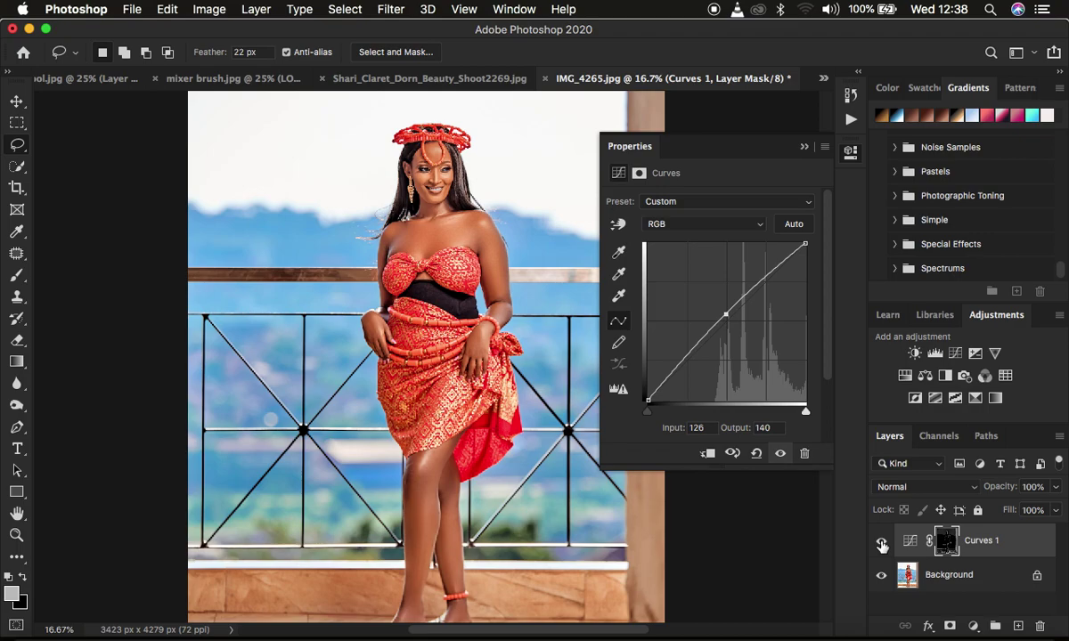
pyautogui.click(926, 486)
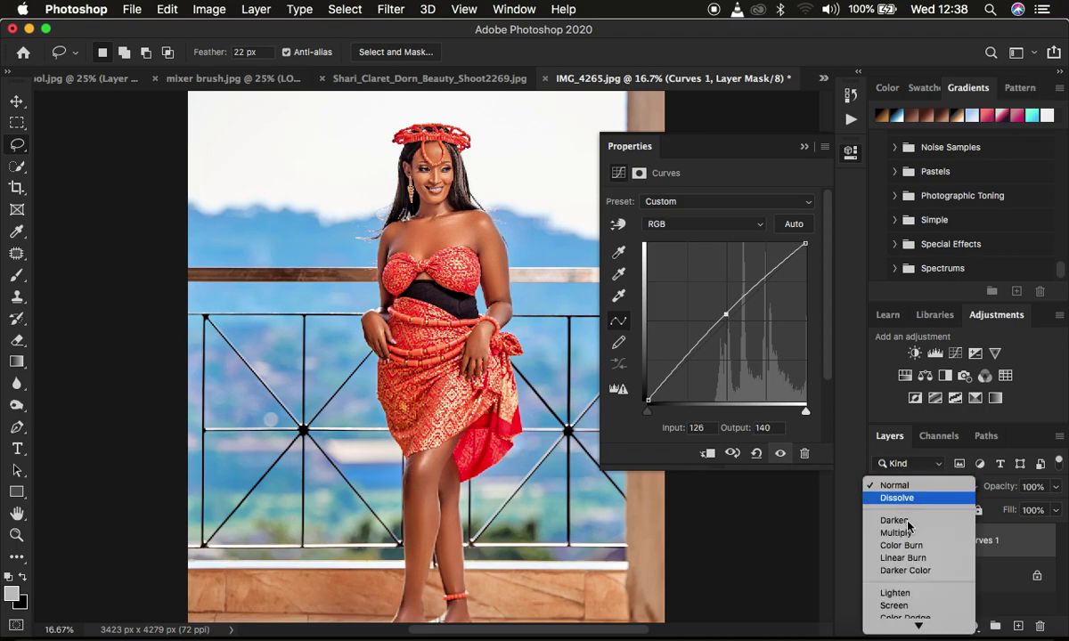
# Step: Set Curves 1's blend mode to Linear Dodge (Add) and close the Curves properties
pyautogui.moveTo(920, 627)
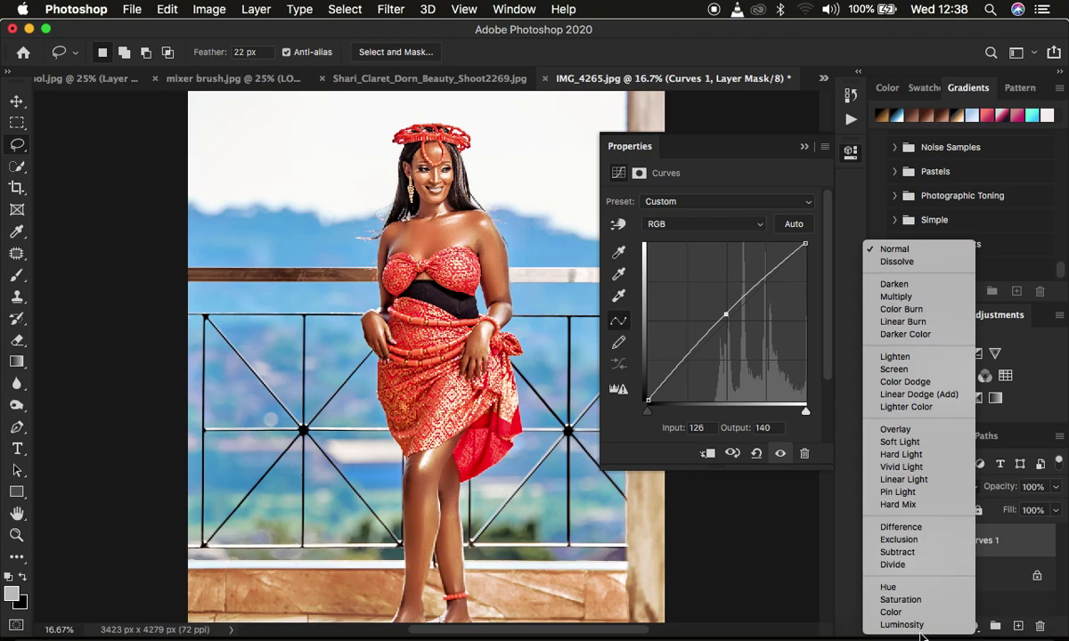
pyautogui.click(915, 400)
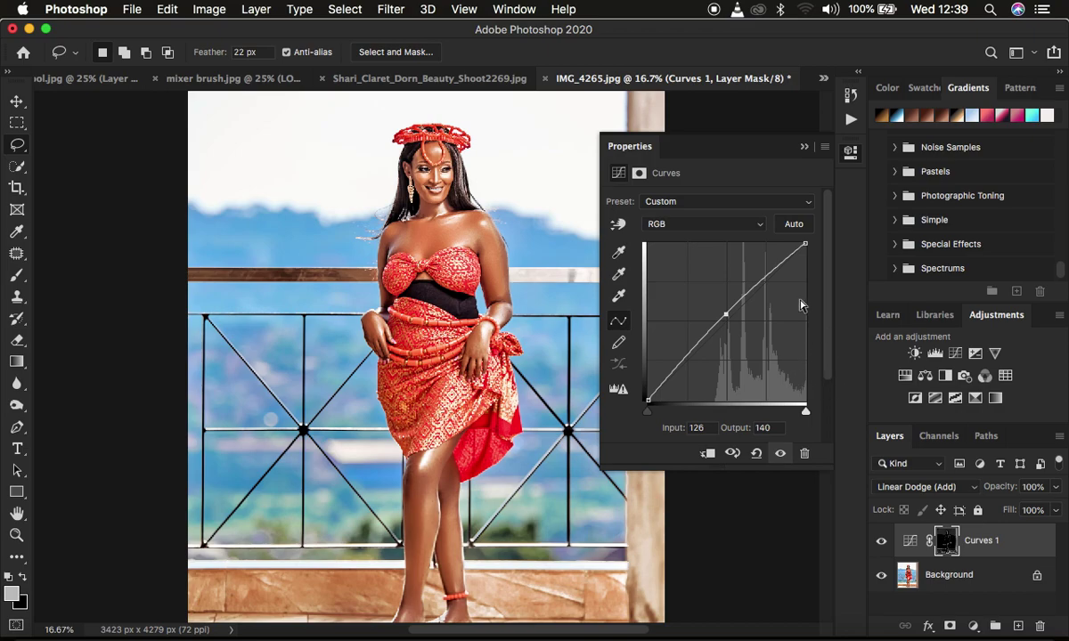
pyautogui.click(804, 148)
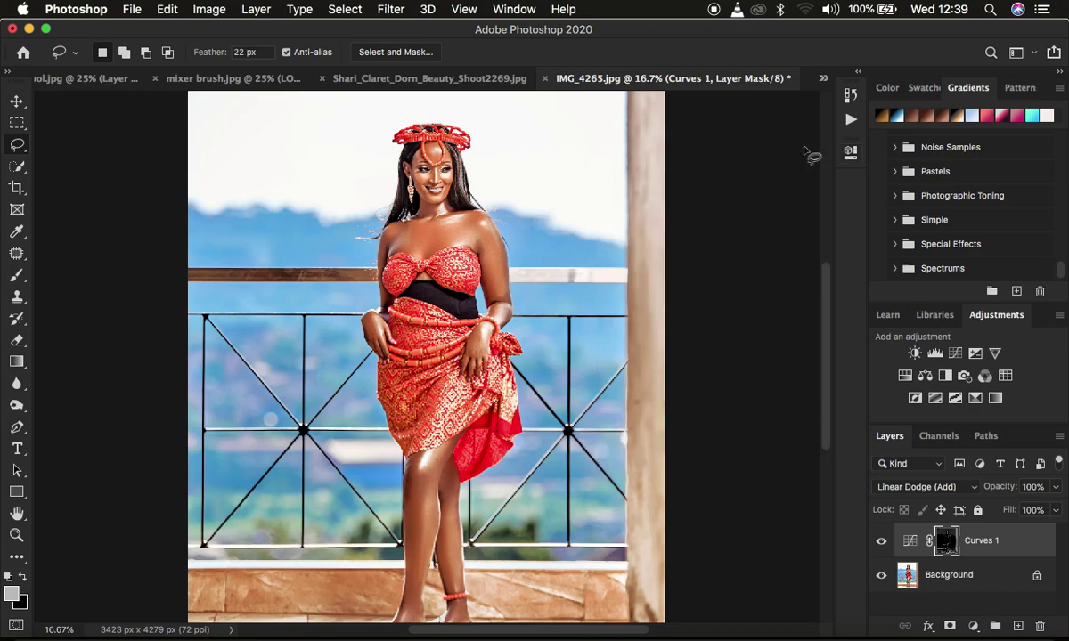
# Step: Compare the portrait with and without Curves 1, then target the layer instead of its mask
pyautogui.click(881, 546)
pyautogui.click(881, 545)
pyautogui.click(881, 545)
pyautogui.click(881, 545)
pyautogui.press('super+minus')
pyautogui.press('super+plus')
pyautogui.press('super+2')
# Step: In Curves 1's Blending Options, drag the Underlying Layer black slider to about 168
pyautogui.doubleClick(1029, 548)
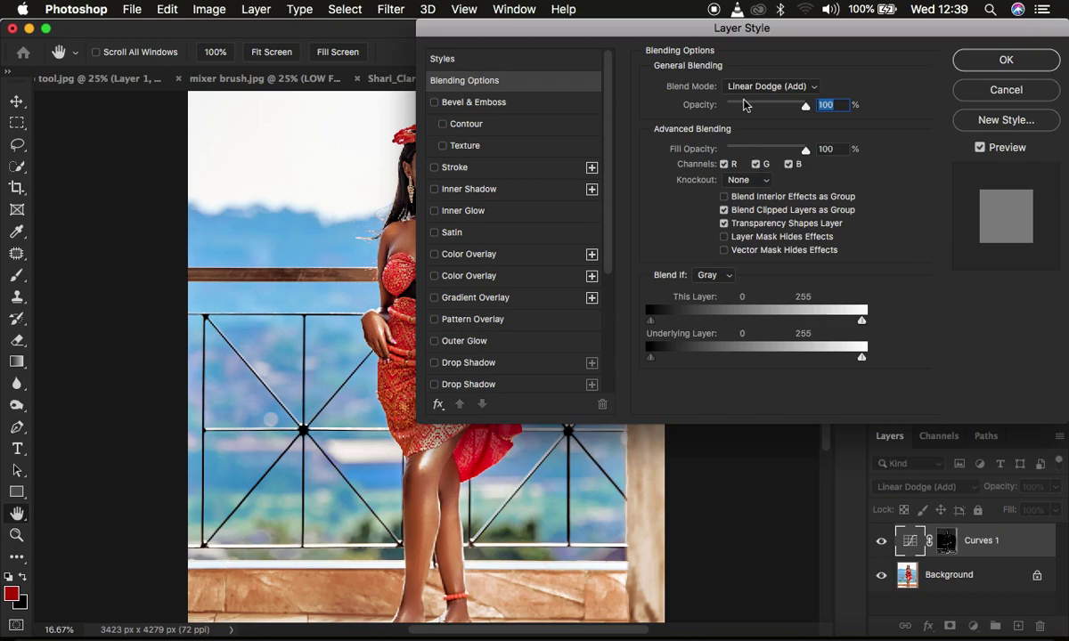
pyautogui.moveTo(770, 32); pyautogui.dragTo(888, 67)
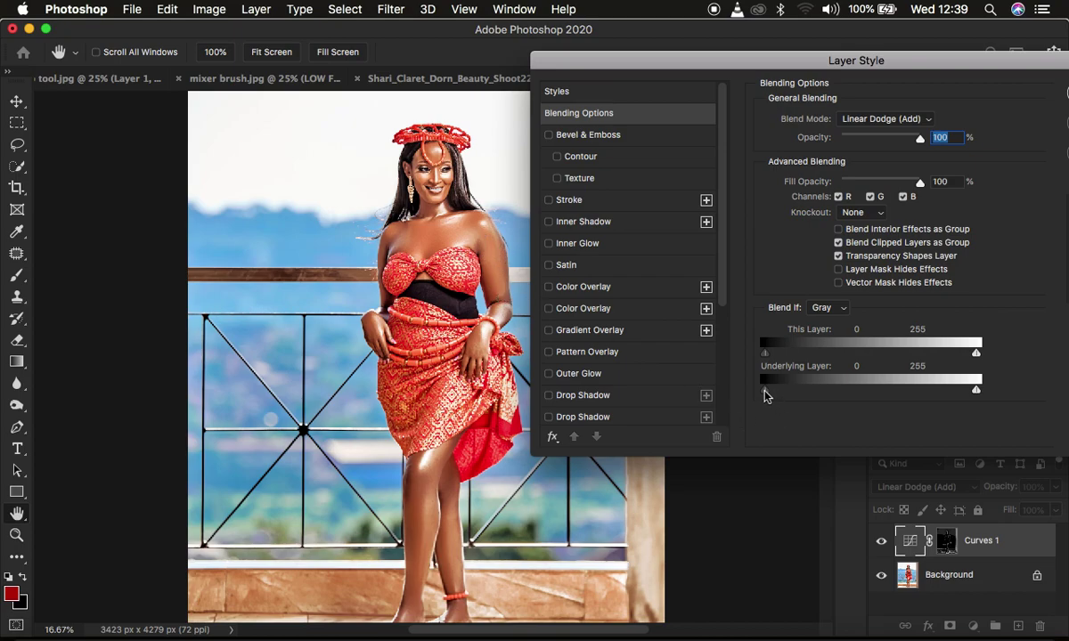
pyautogui.moveTo(764, 396); pyautogui.dragTo(904, 393)
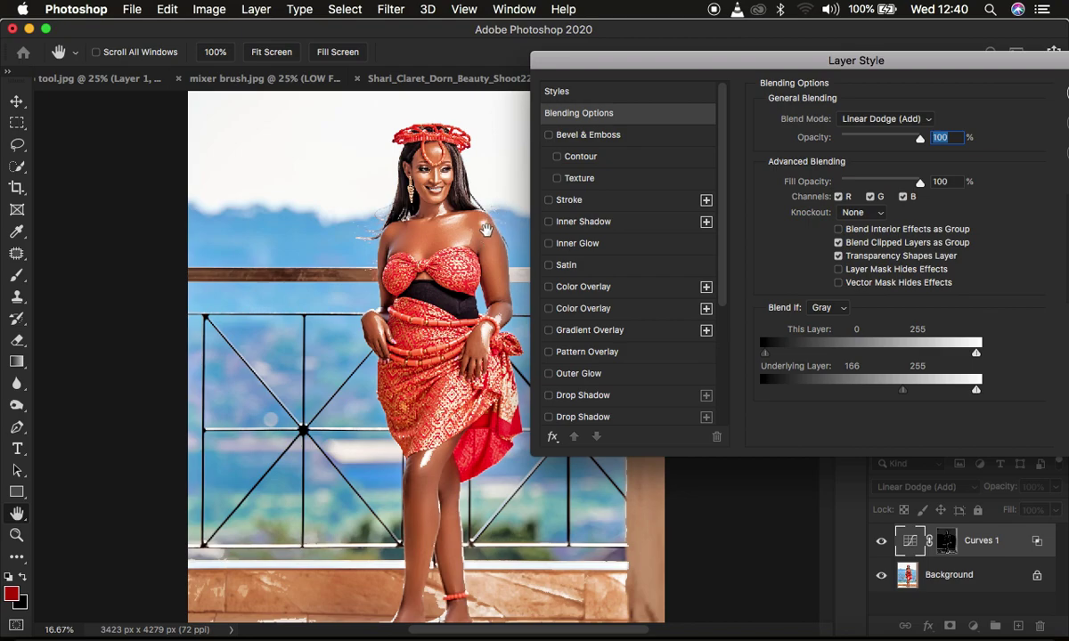
pyautogui.click(904, 397)
pyautogui.moveTo(904, 397); pyautogui.dragTo(905, 397)
# Step: Split the Underlying Layer black slider and drag its left half down to 118, giving 118/255
pyautogui.moveTo(907, 391); pyautogui.dragTo(1016, 398)
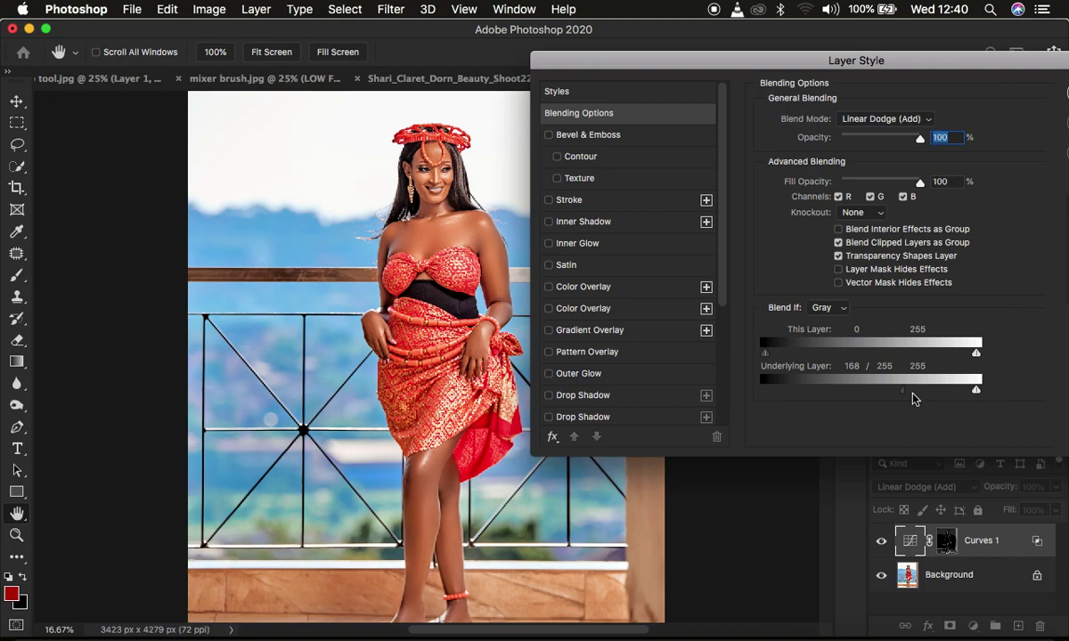
pyautogui.moveTo(904, 397); pyautogui.dragTo(867, 397)
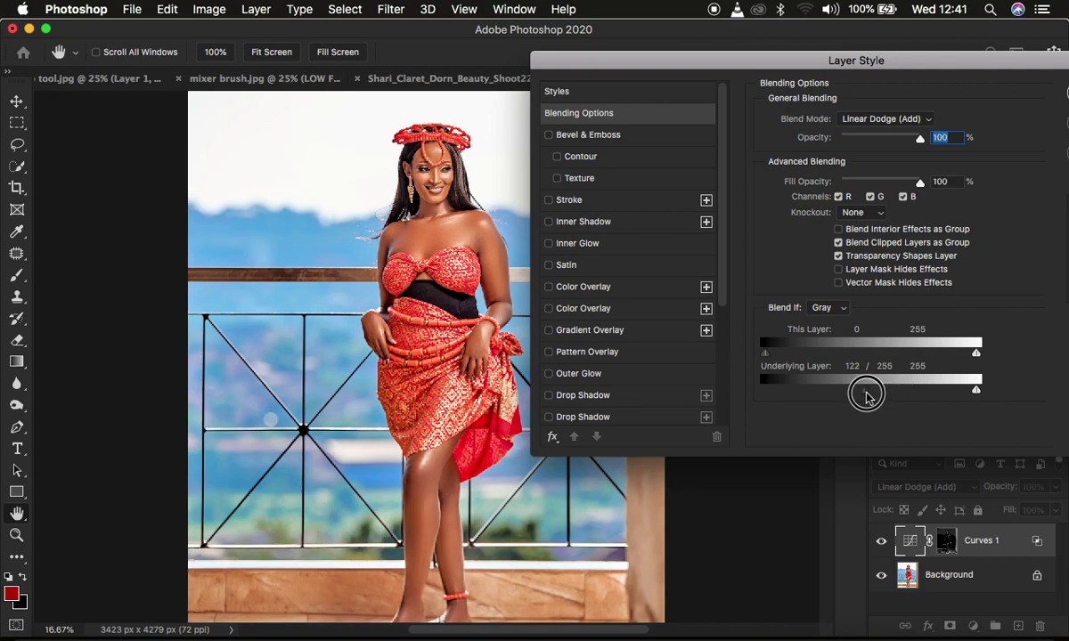
pyautogui.moveTo(867, 396); pyautogui.dragTo(868, 395)
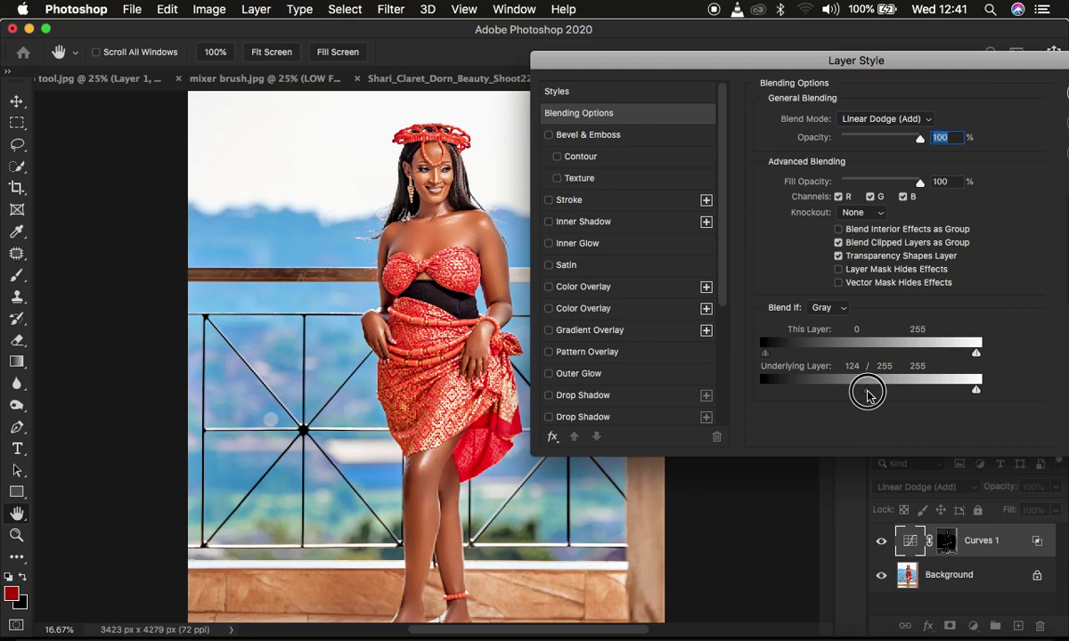
pyautogui.moveTo(868, 396); pyautogui.dragTo(864, 396)
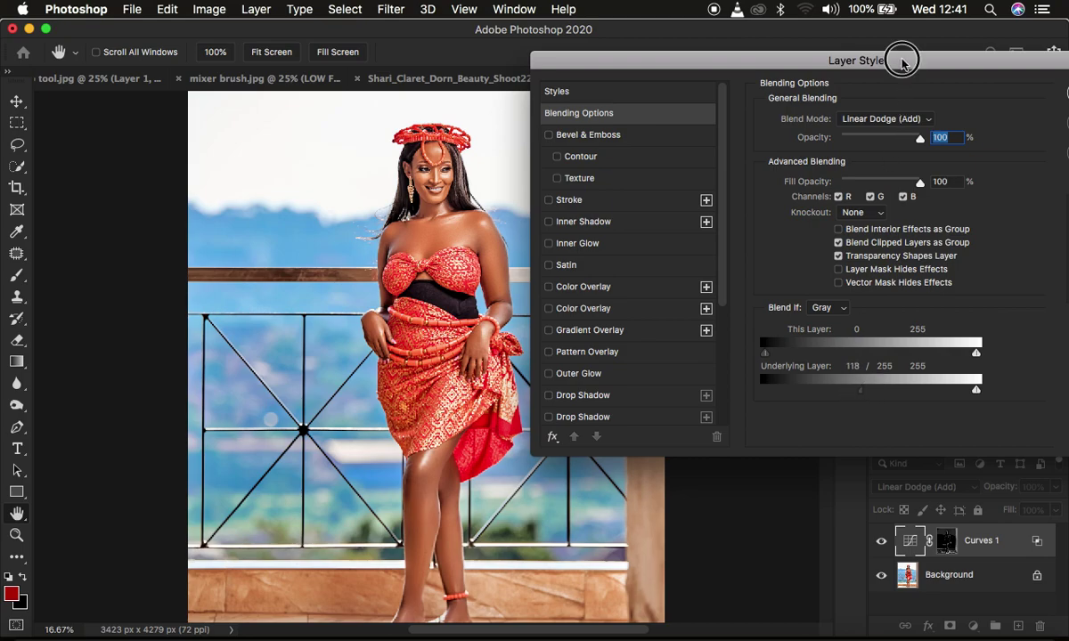
pyautogui.moveTo(900, 60); pyautogui.dragTo(804, 62)
# Step: Apply the Blend If settings and compare the portrait with and without Curves 1
pyautogui.click(1005, 94)
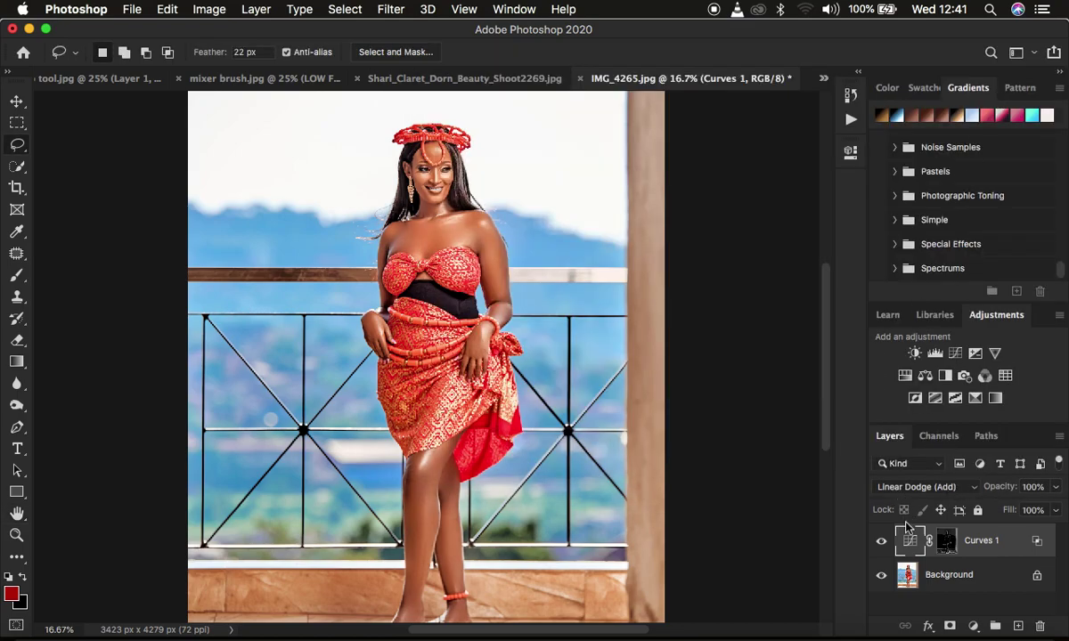
pyautogui.click(882, 543)
pyautogui.click(882, 542)
pyautogui.click(882, 542)
pyautogui.click(882, 542)
pyautogui.press('super+minus')
pyautogui.press('super+minus')
pyautogui.press('super+equal')
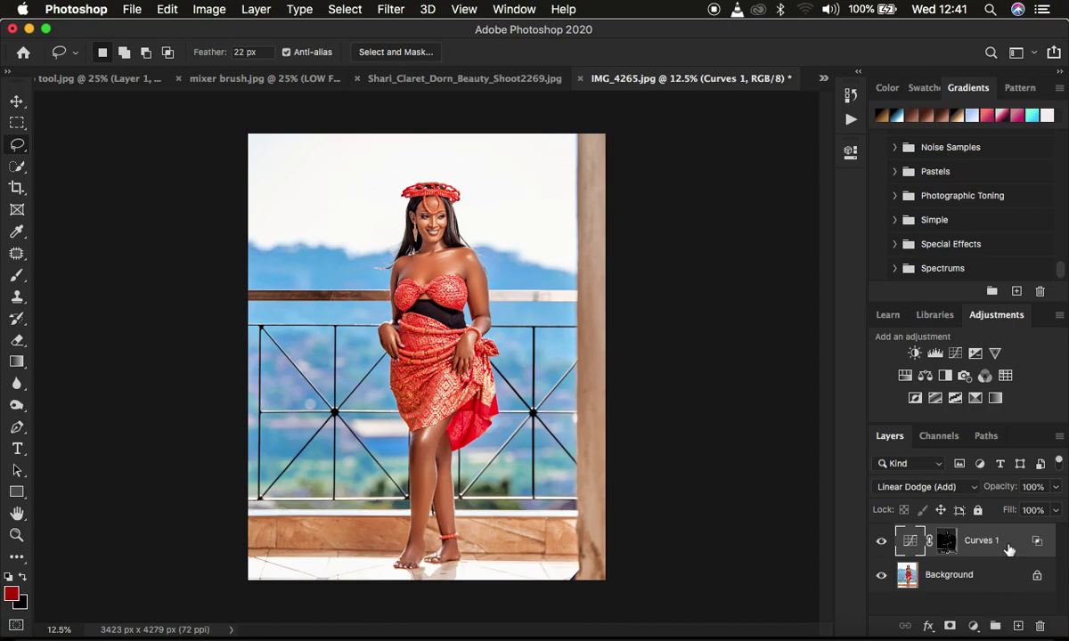
# Step: Duplicate Curves 1, lower the copy's opacity to 21%, and select both Curves layers
pyautogui.press('super+j')
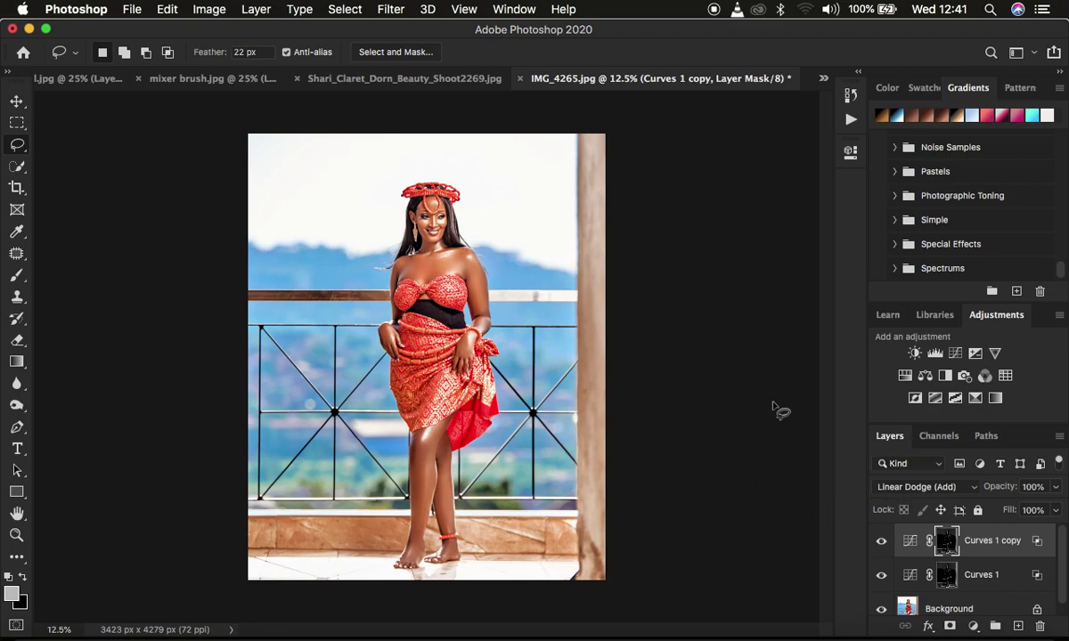
pyautogui.moveTo(998, 493); pyautogui.dragTo(929, 493)
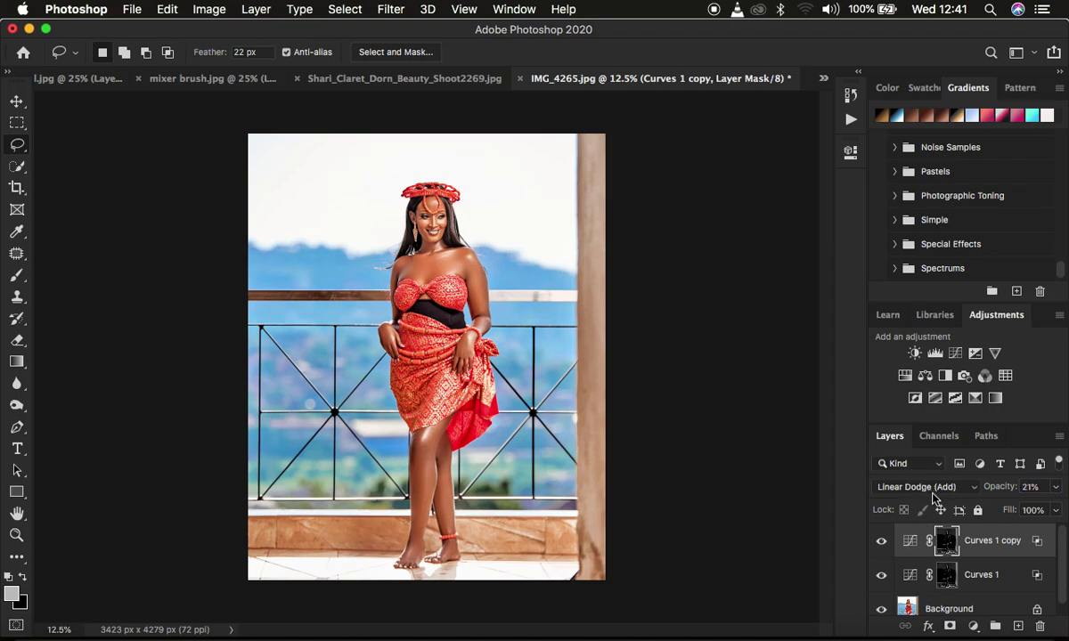
pyautogui.keyDown('shift'); pyautogui.click(1000, 576); pyautogui.keyUp('shift')
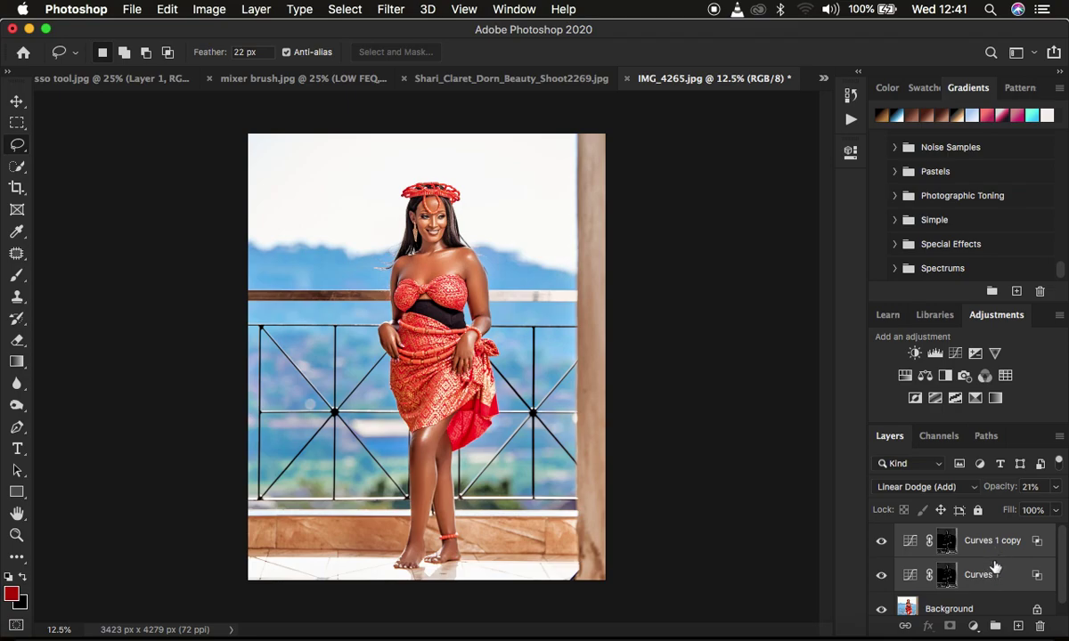
# Step: Group both Curves layers into Group 1, compare it on and off, and add a black mask
pyautogui.press('super+g')
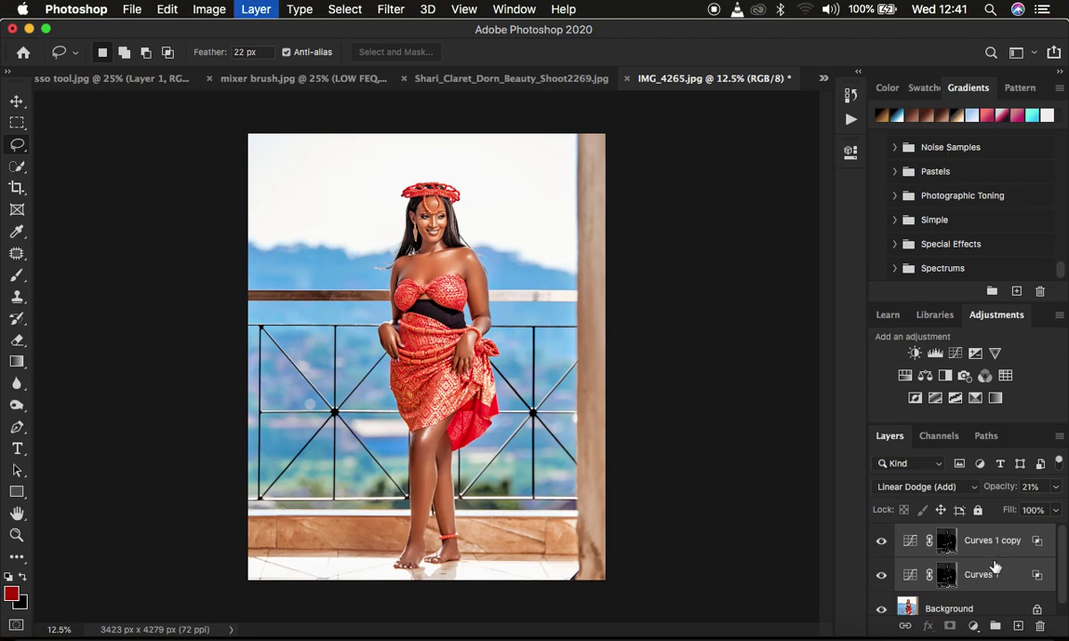
pyautogui.click(882, 534)
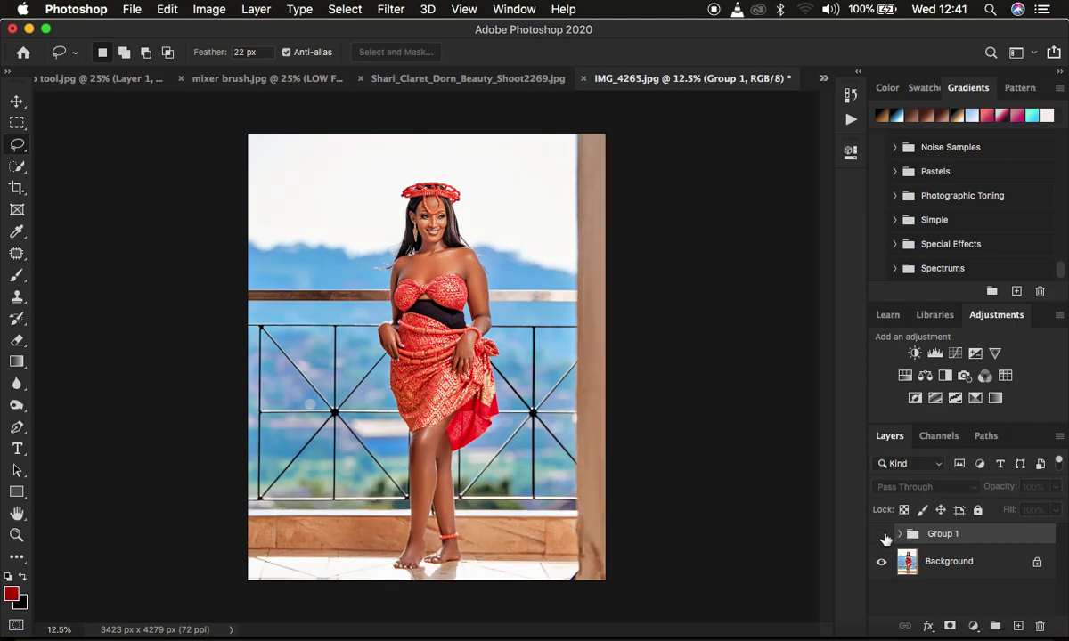
pyautogui.click(882, 535)
pyautogui.click(881, 534)
pyautogui.click(882, 535)
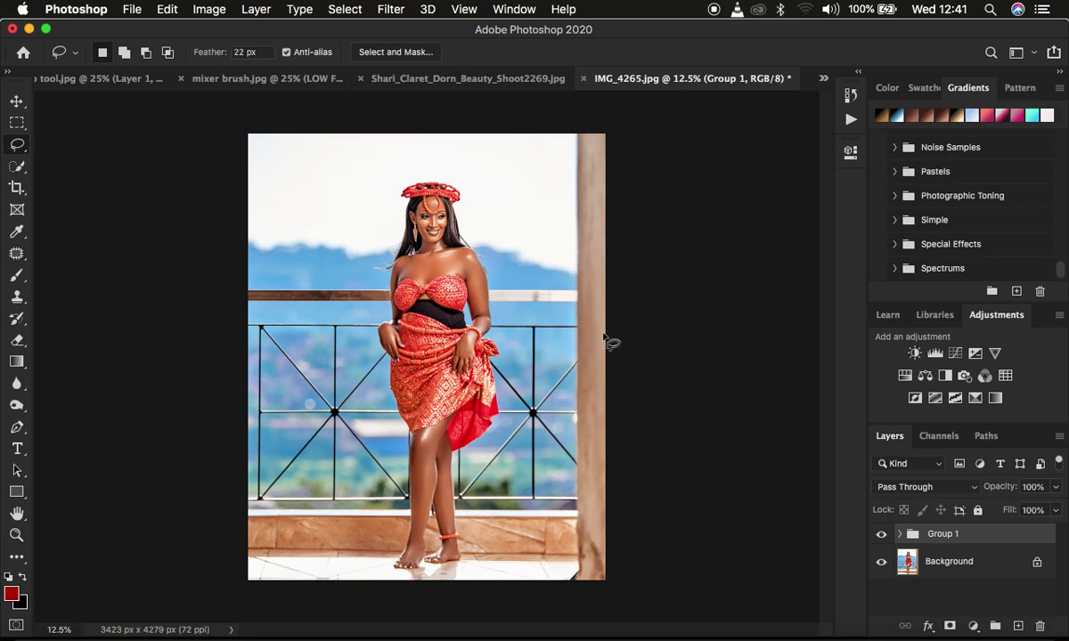
pyautogui.keyDown('alt'); pyautogui.click(950, 627); pyautogui.keyUp('alt')
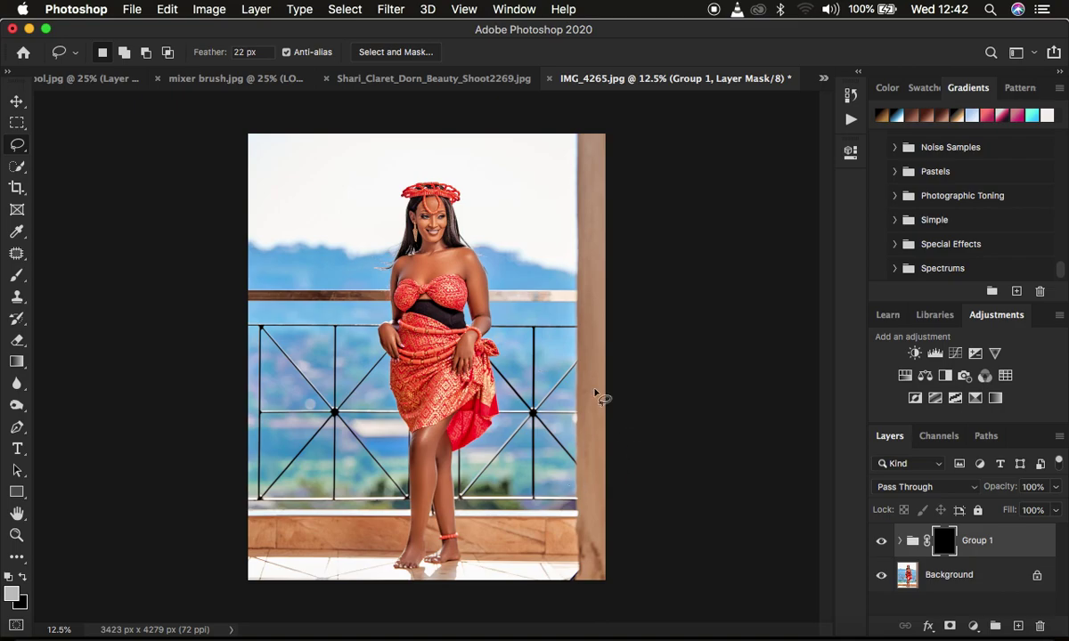
# Step: Choose the Brush tool with the Soft Round 30 px preset at 0% hardness
pyautogui.click(17, 275)
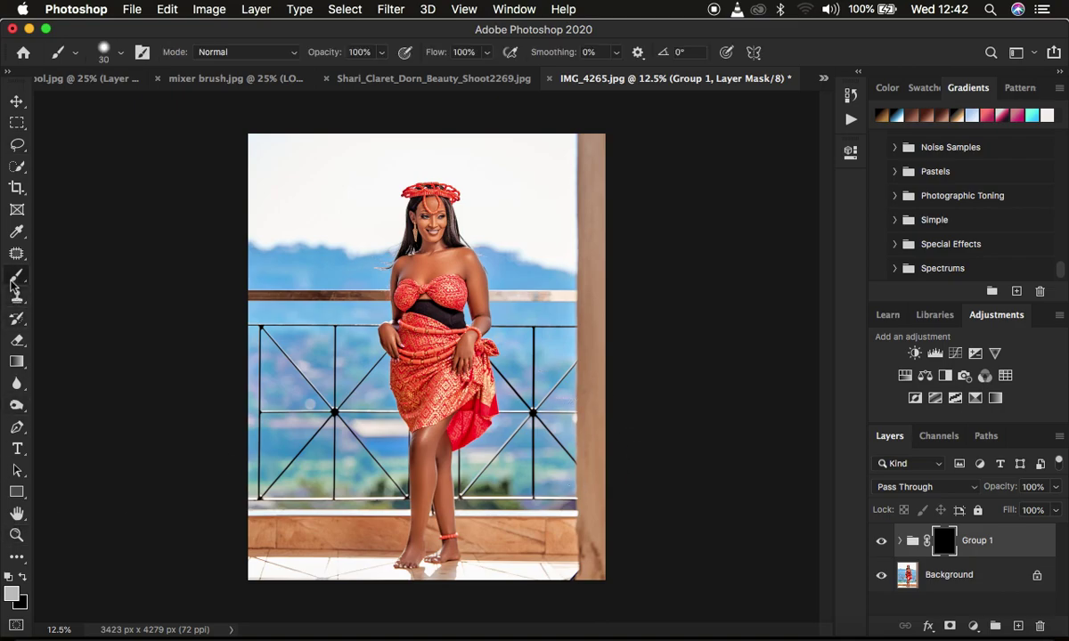
pyautogui.rightClick(17, 274)
pyautogui.click(71, 272)
pyautogui.click(121, 55)
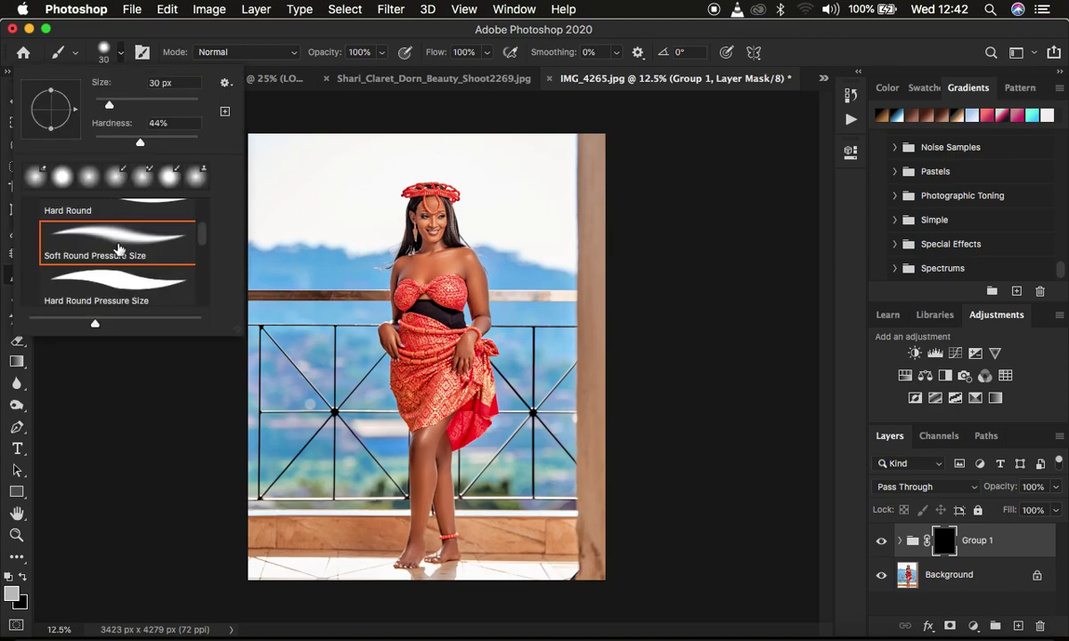
pyautogui.scroll(2, 116, 263)
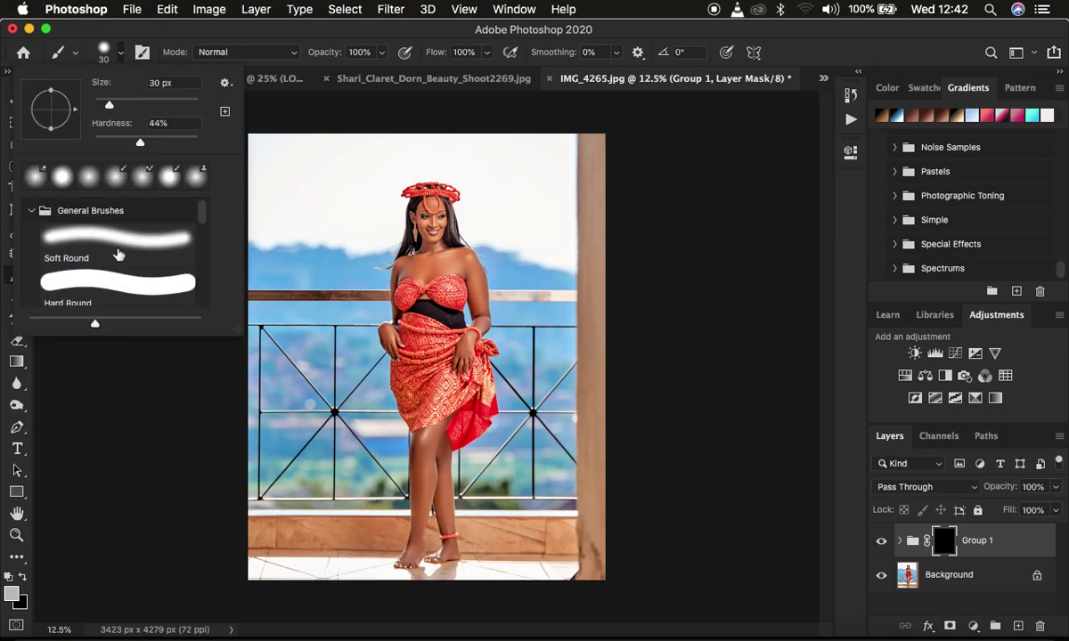
pyautogui.click(107, 234)
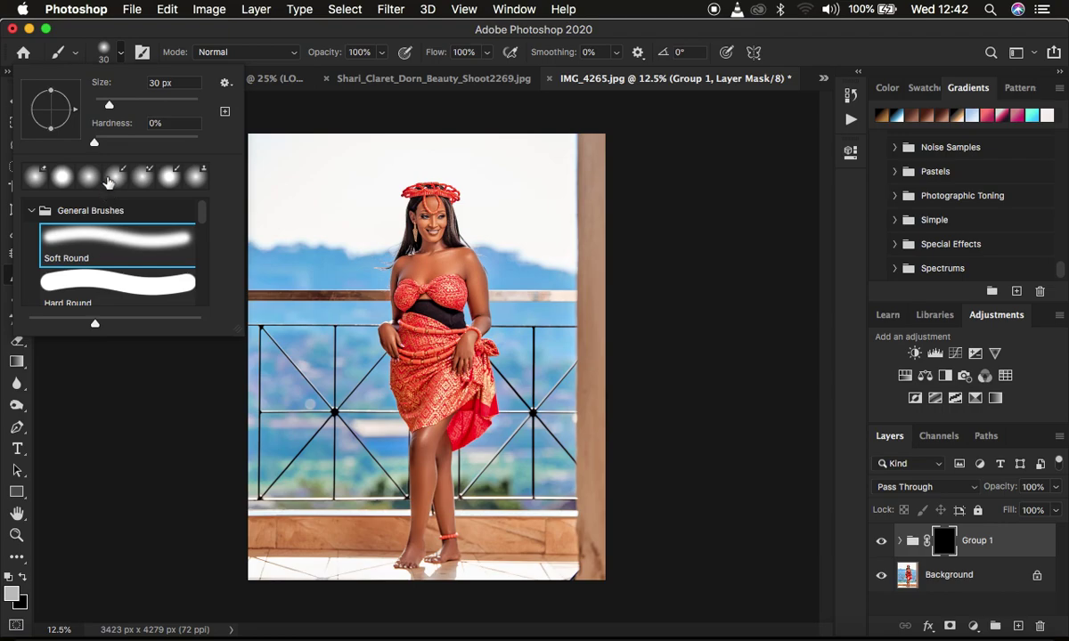
pyautogui.click(169, 39)
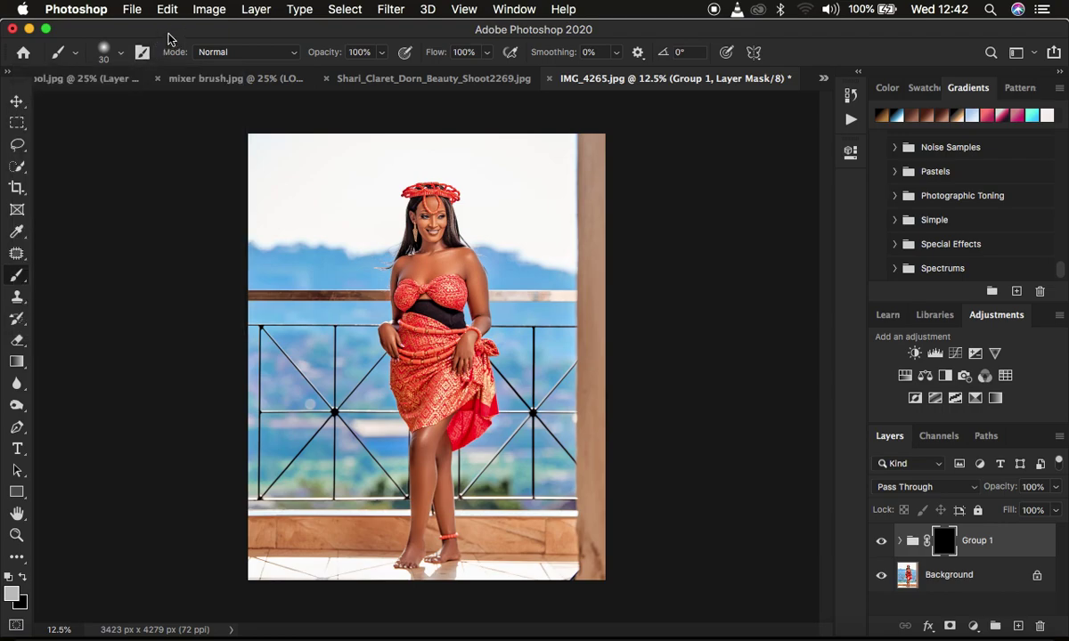
pyautogui.click(121, 53)
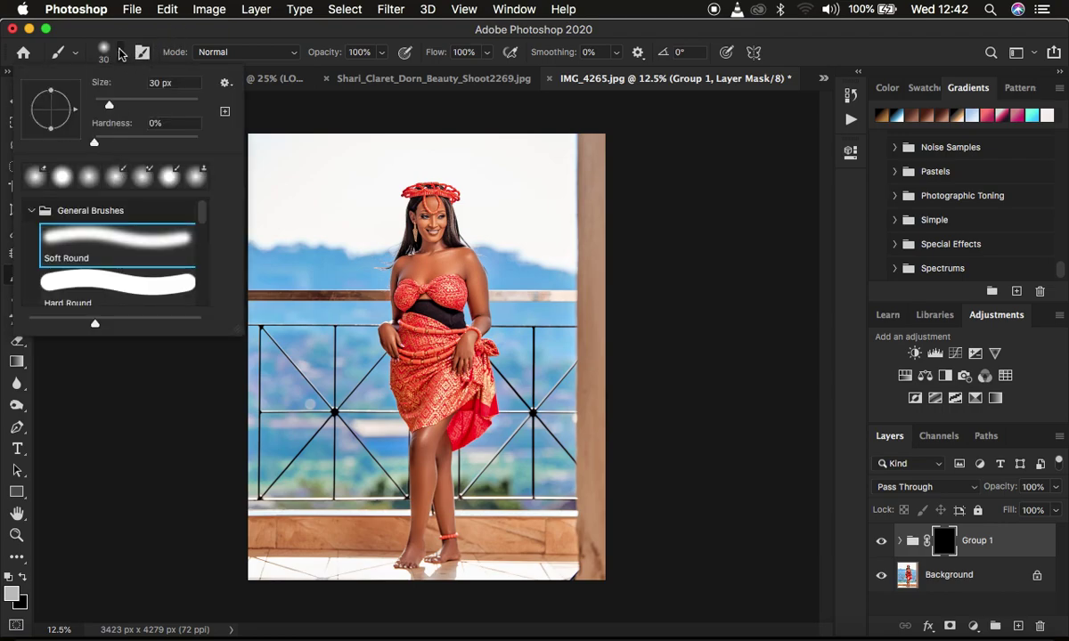
pyautogui.click(119, 53)
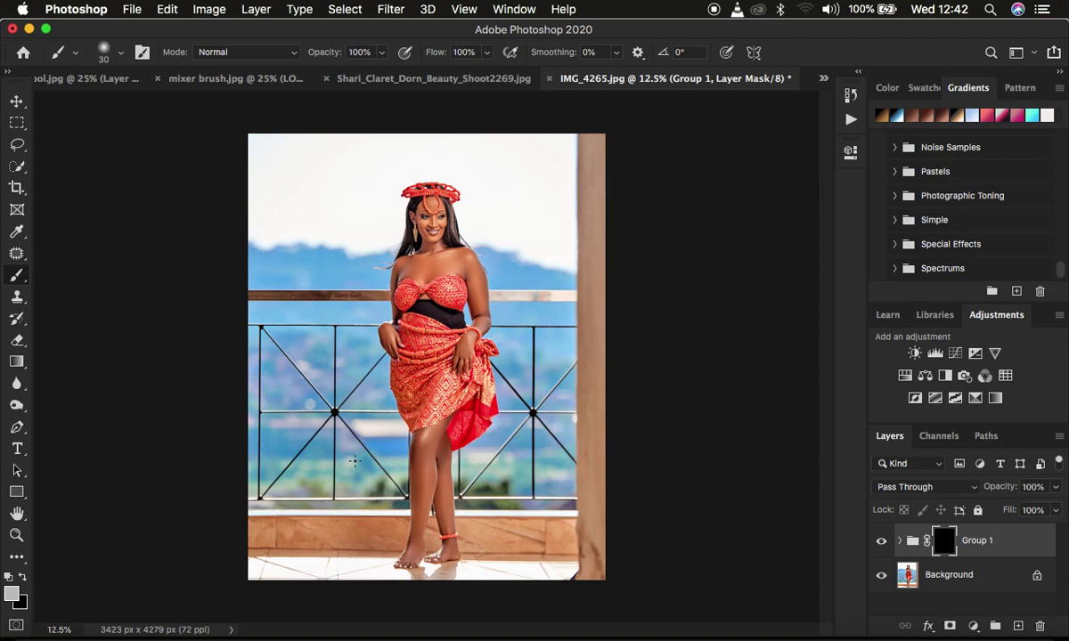
# Step: Reset colours so white is foreground, enlarge the brush, and paint white over the face and legs
pyautogui.click(8, 576)
pyautogui.press(']')
pyautogui.press(']')
pyautogui.press(']')
pyautogui.moveTo(409, 218)
pyautogui.mouseDown()
pyautogui.moveTo(401, 204)
pyautogui.moveTo(431, 211)
pyautogui.moveTo(430, 262)
pyautogui.moveTo(458, 255)
pyautogui.moveTo(467, 278)
pyautogui.moveTo(432, 257)
pyautogui.moveTo(410, 268)
pyautogui.moveTo(432, 263)
pyautogui.moveTo(430, 236)
pyautogui.moveTo(405, 203)
pyautogui.moveTo(458, 256)
pyautogui.moveTo(476, 296)
pyautogui.moveTo(465, 353)
pyautogui.moveTo(441, 335)
pyautogui.mouseUp()
pyautogui.moveTo(430, 437)
pyautogui.mouseDown()
pyautogui.moveTo(413, 547)
pyautogui.moveTo(412, 417)
pyautogui.moveTo(440, 477)
pyautogui.moveTo(446, 527)
pyautogui.moveTo(446, 506)
pyautogui.moveTo(439, 418)
pyautogui.moveTo(390, 358)
pyautogui.moveTo(383, 249)
pyautogui.moveTo(415, 259)
pyautogui.moveTo(396, 200)
pyautogui.moveTo(400, 214)
pyautogui.moveTo(438, 228)
pyautogui.moveTo(429, 263)
pyautogui.moveTo(464, 257)
pyautogui.moveTo(465, 325)
pyautogui.moveTo(459, 345)
pyautogui.moveTo(450, 339)
pyautogui.mouseUp()
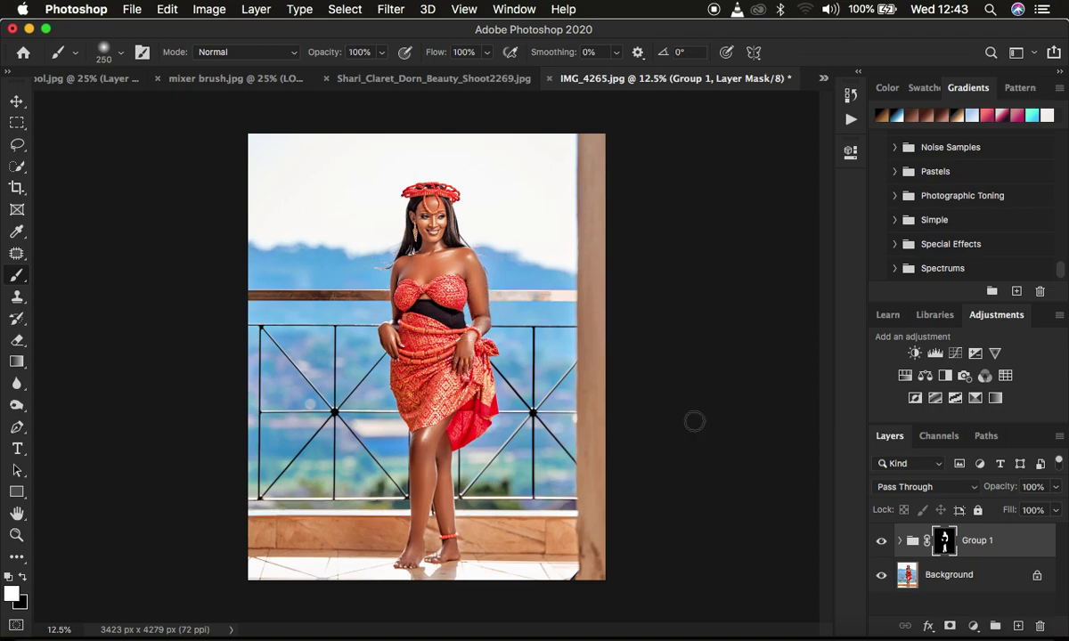
pyautogui.click(881, 541)
pyautogui.click(881, 541)
pyautogui.click(881, 541)
pyautogui.click(881, 541)
pyautogui.click(881, 540)
pyautogui.click(881, 540)
pyautogui.click(881, 540)
pyautogui.press('super+z')
pyautogui.moveTo(1002, 487)
pyautogui.mouseDown()
pyautogui.moveTo(991, 486)
pyautogui.moveTo(1003, 488)
pyautogui.mouseUp()
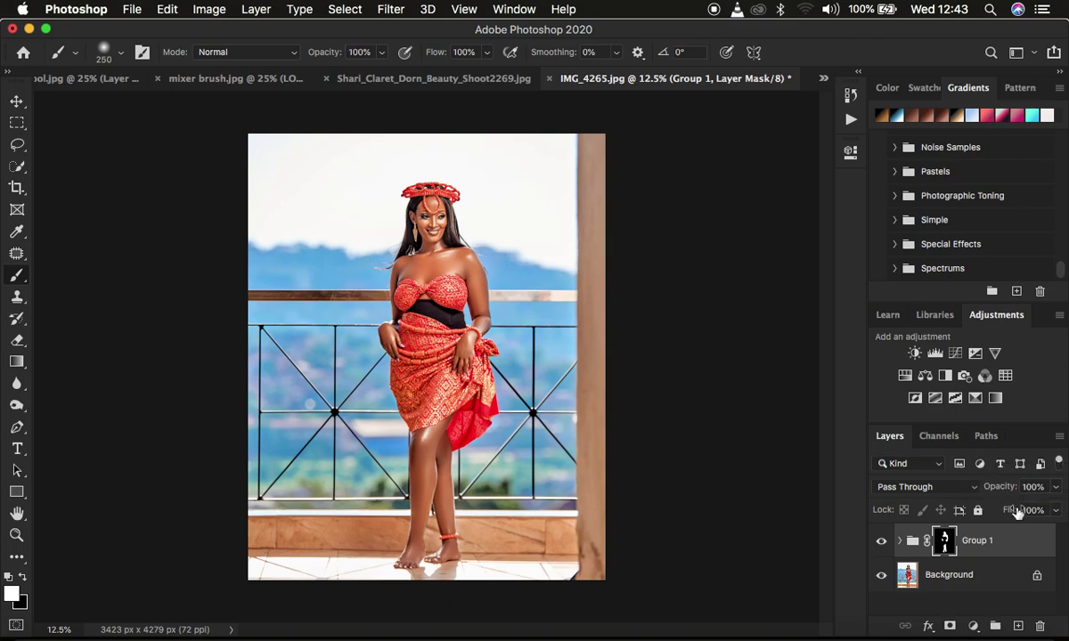